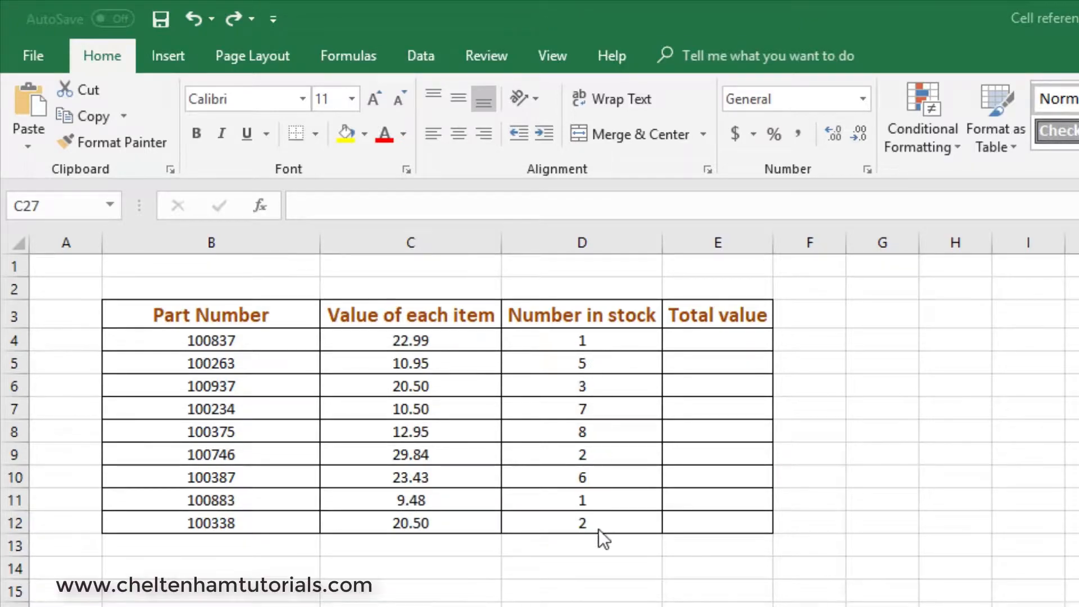
Step: Enter the formula =C4*D4 in cell E4 to calculate the first part's total value
click(695, 339)
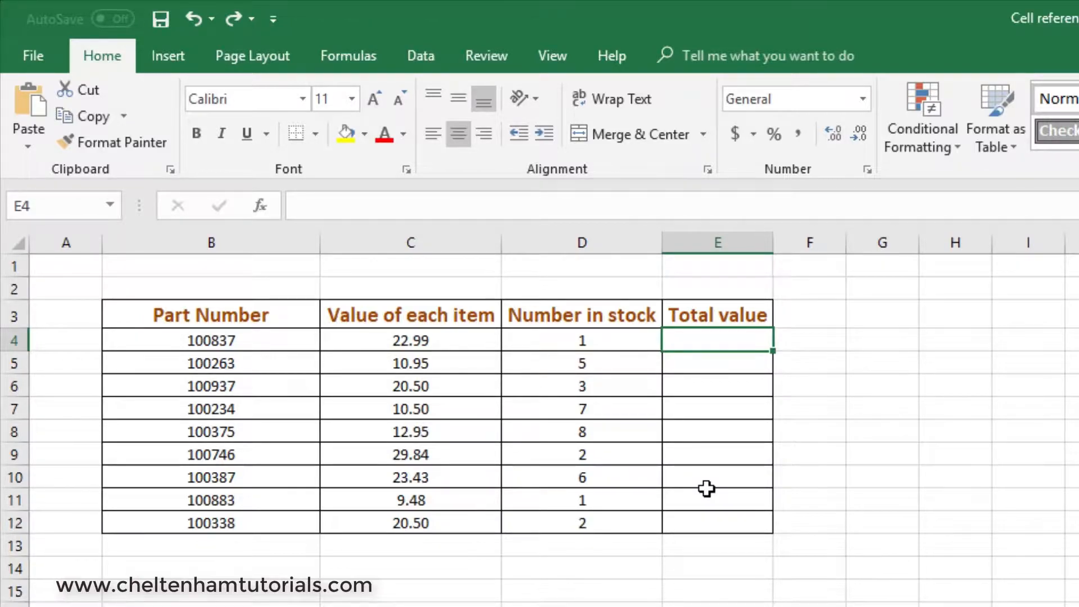
text(=)
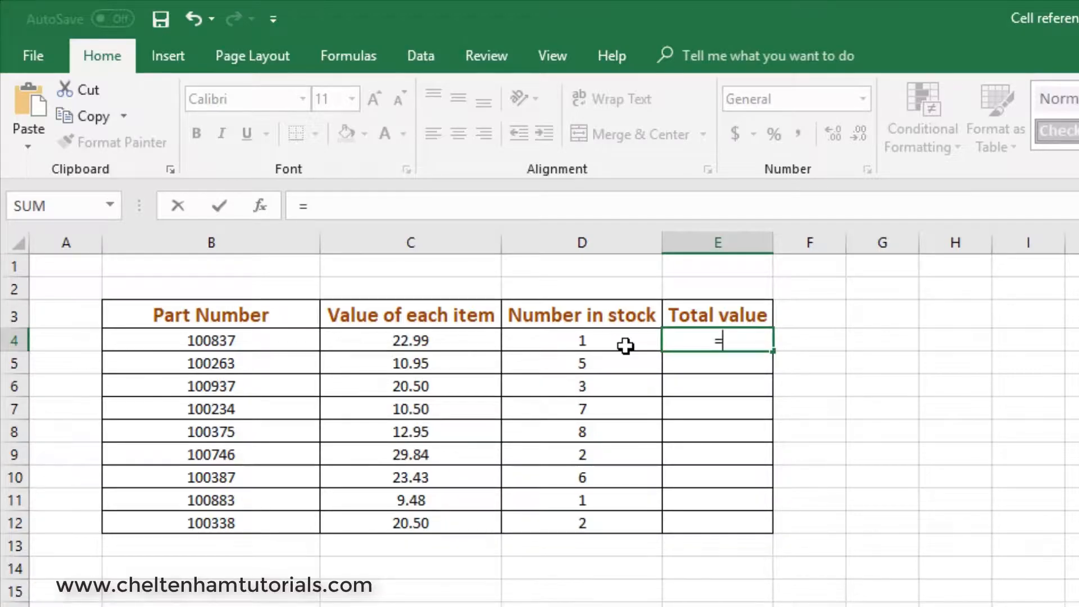
text(c4)
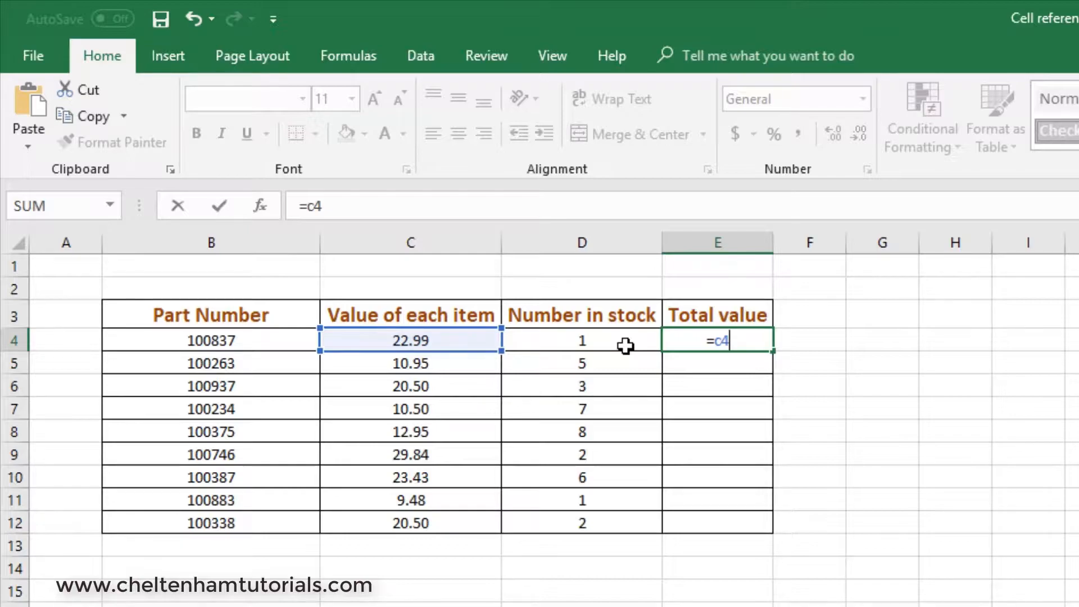
text(*)
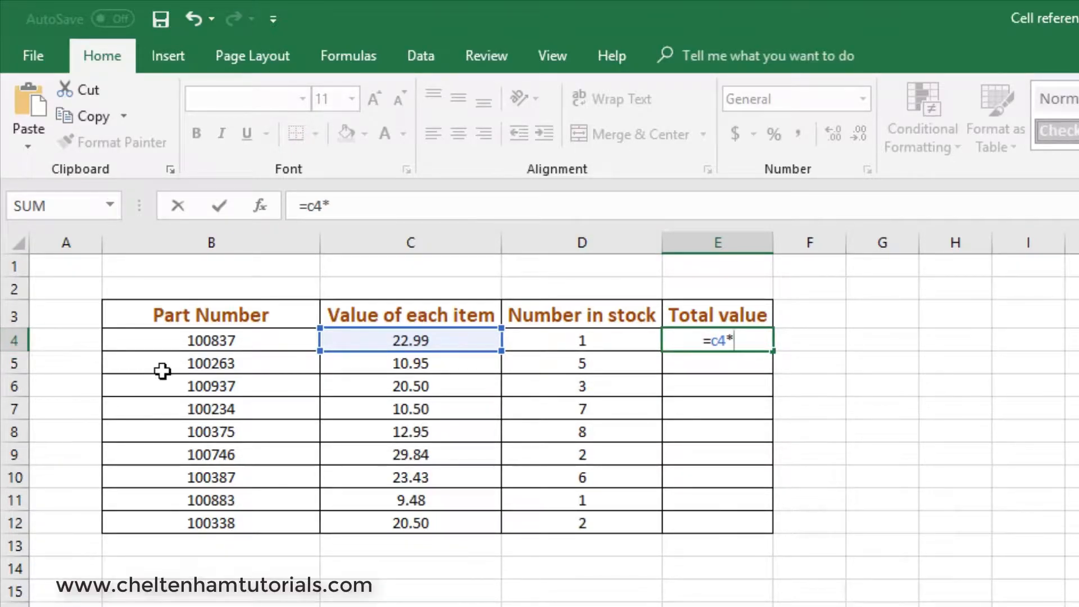
text(d4)
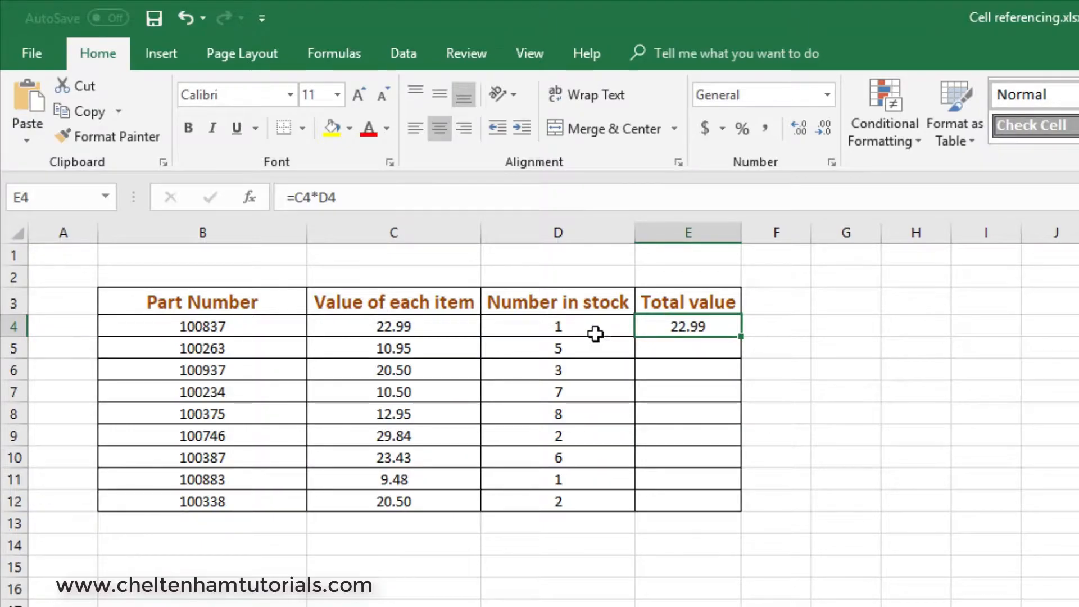
Step: Enter the formula =C5*D5 in cell E5 using cell references, and compare it with the formula in E4
click(706, 352)
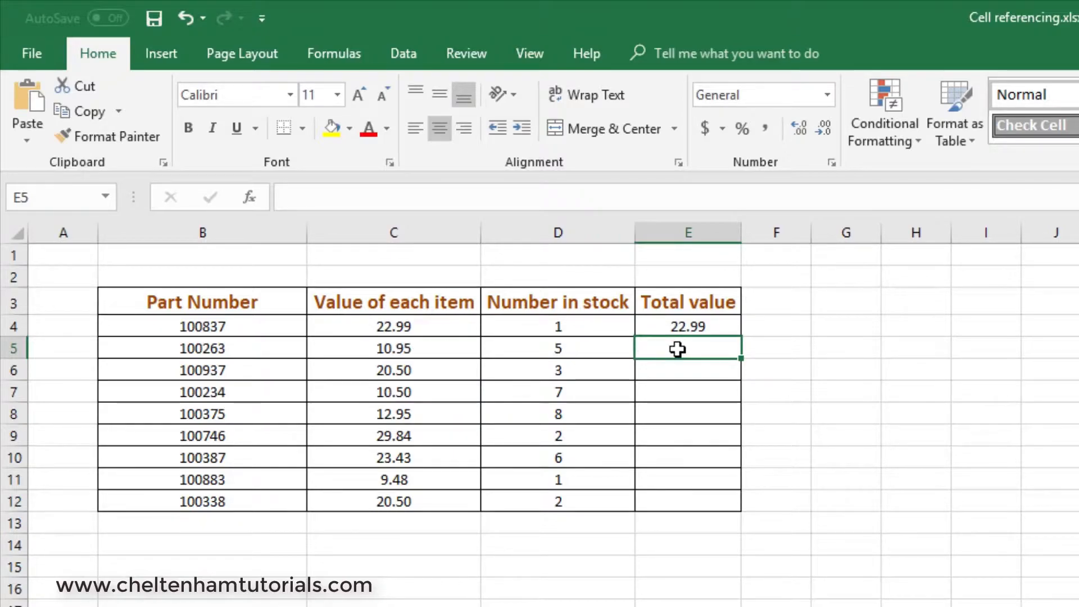
text(=)
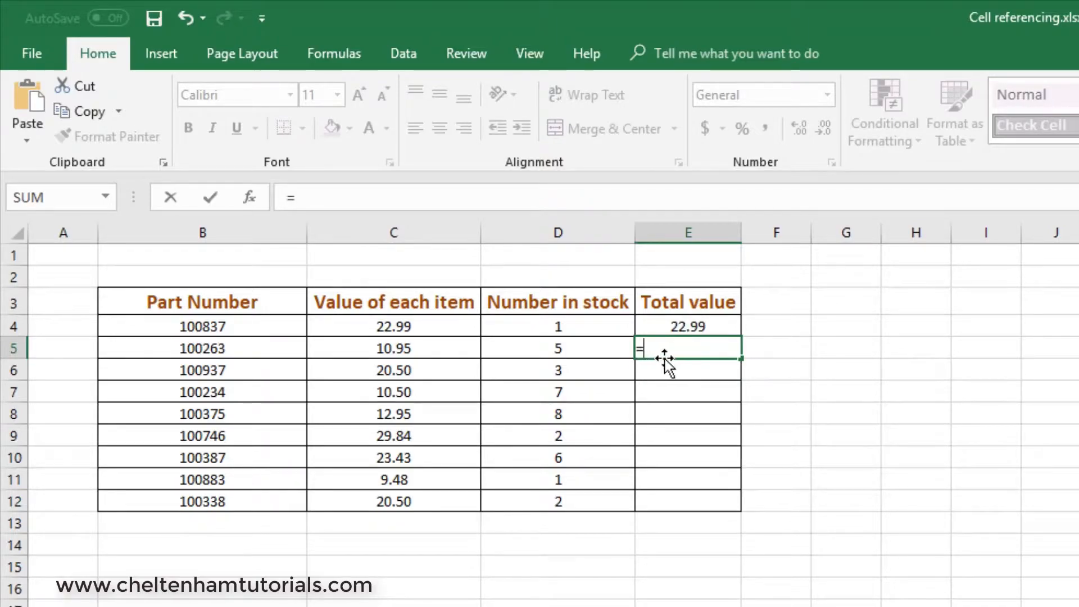
click(393, 348)
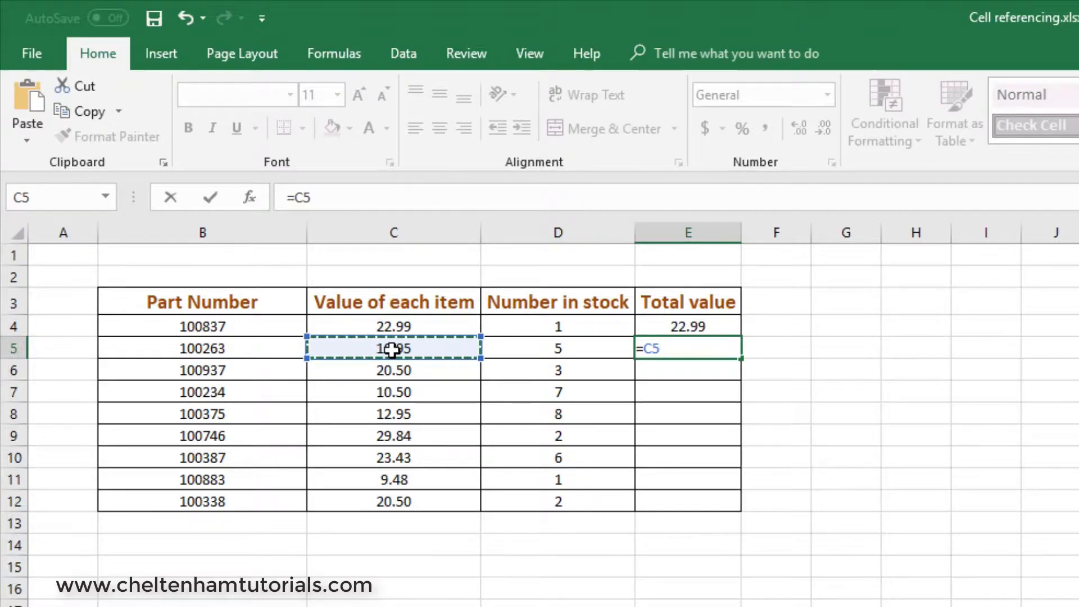
text(*)
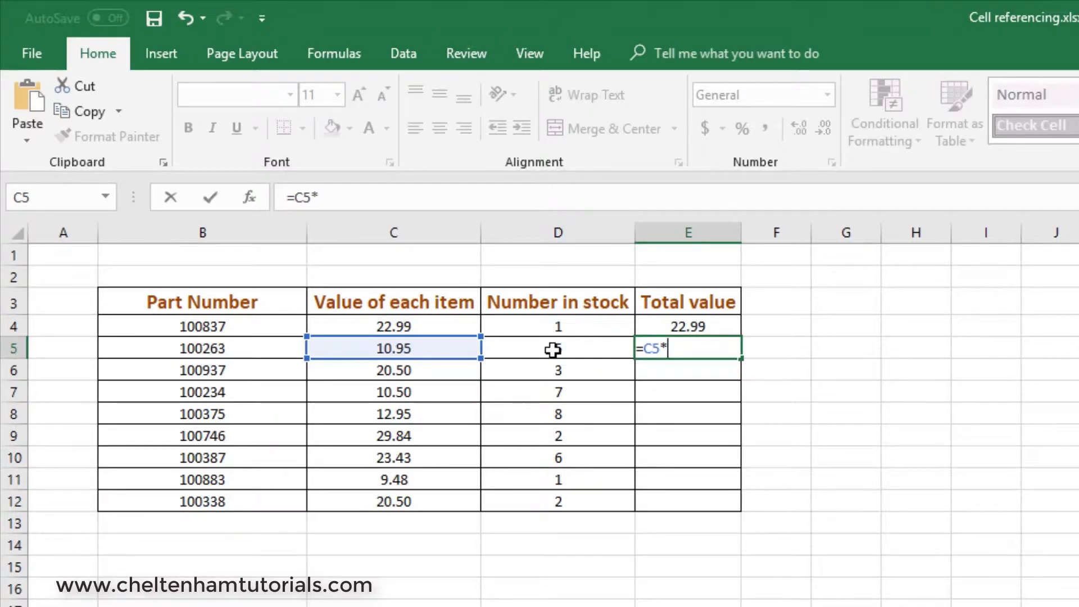
click(553, 349)
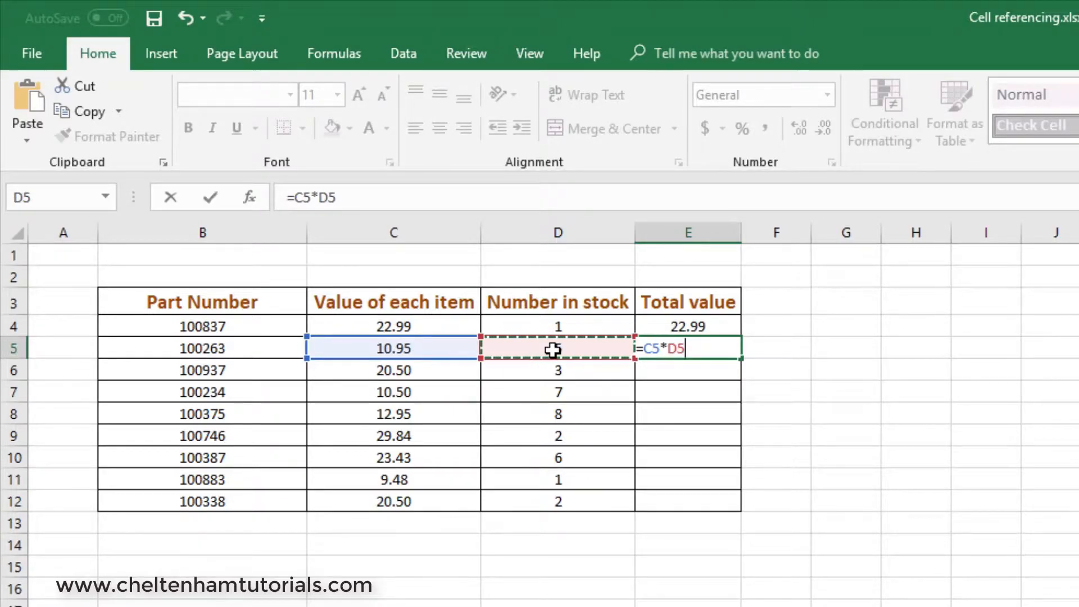
key(Return)
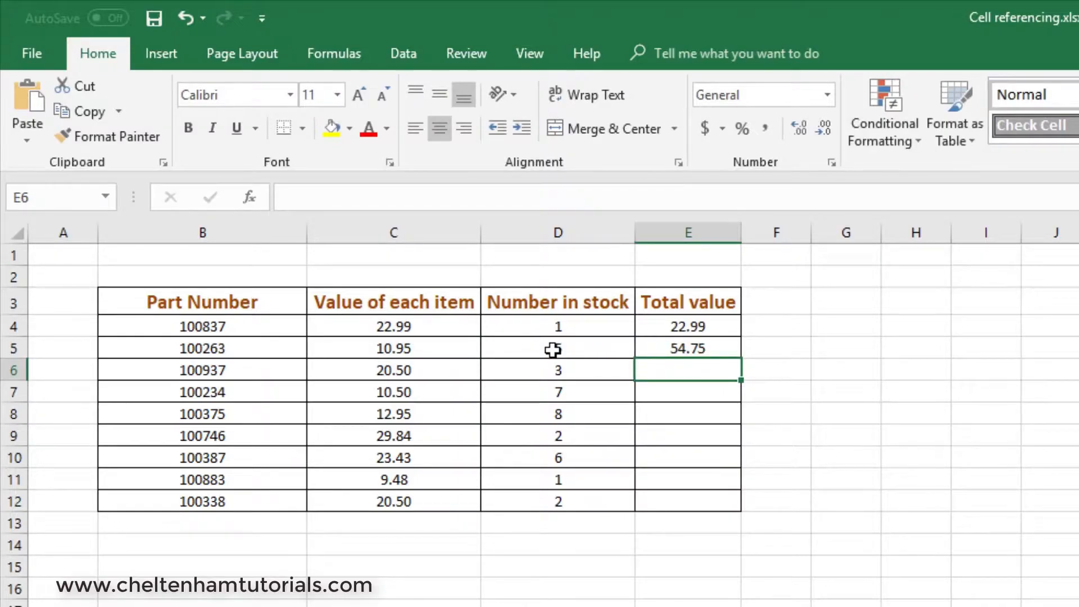
click(682, 327)
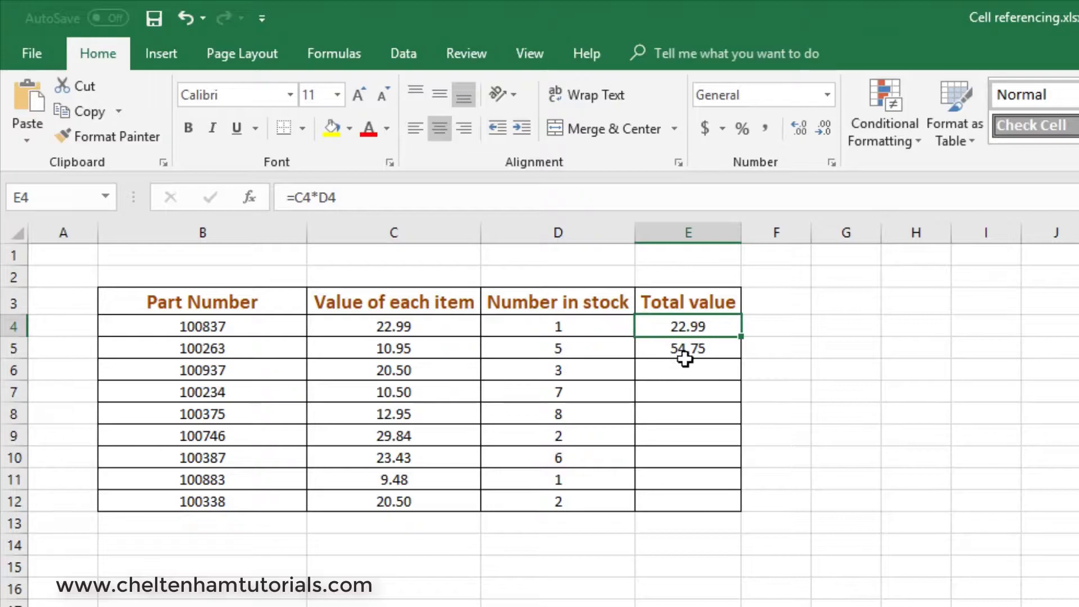
click(693, 349)
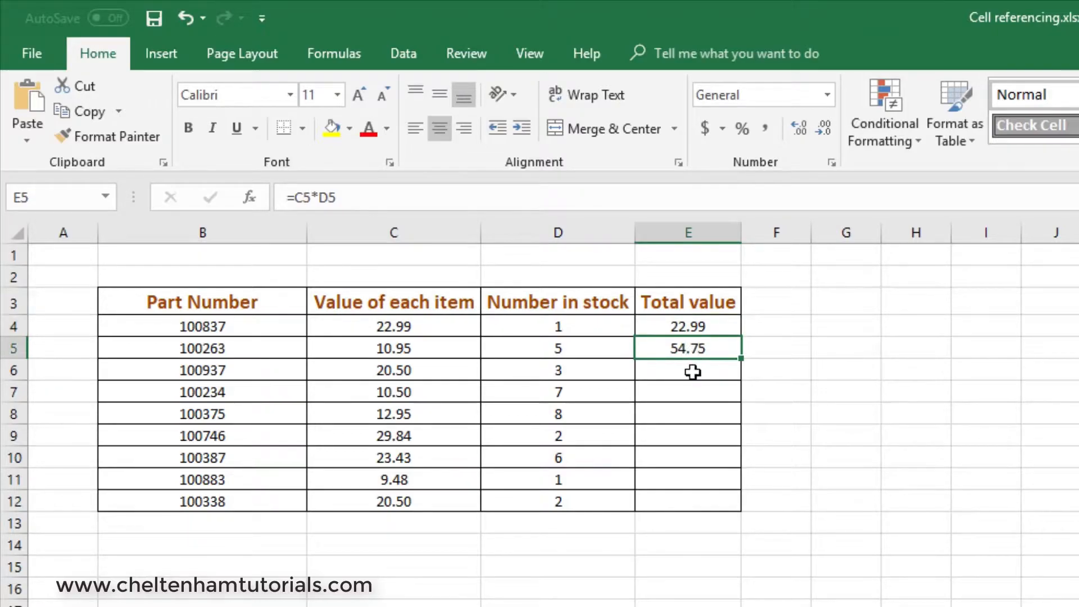
Step: Enter the formula =C6*D6 in cell E6 to calculate the total value of part 100937
click(693, 374)
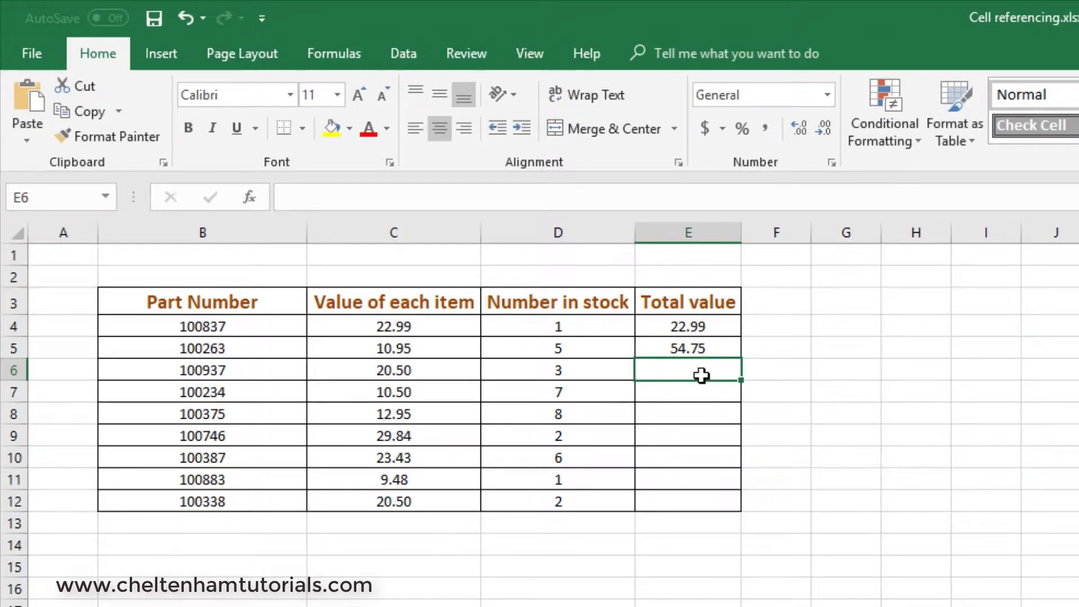
text(=)
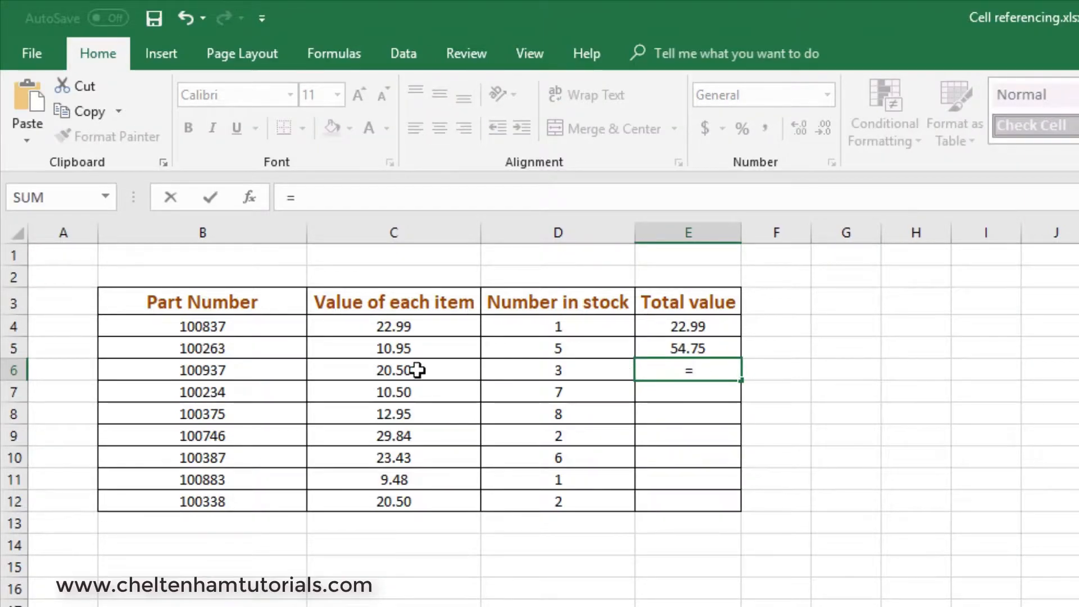
click(397, 368)
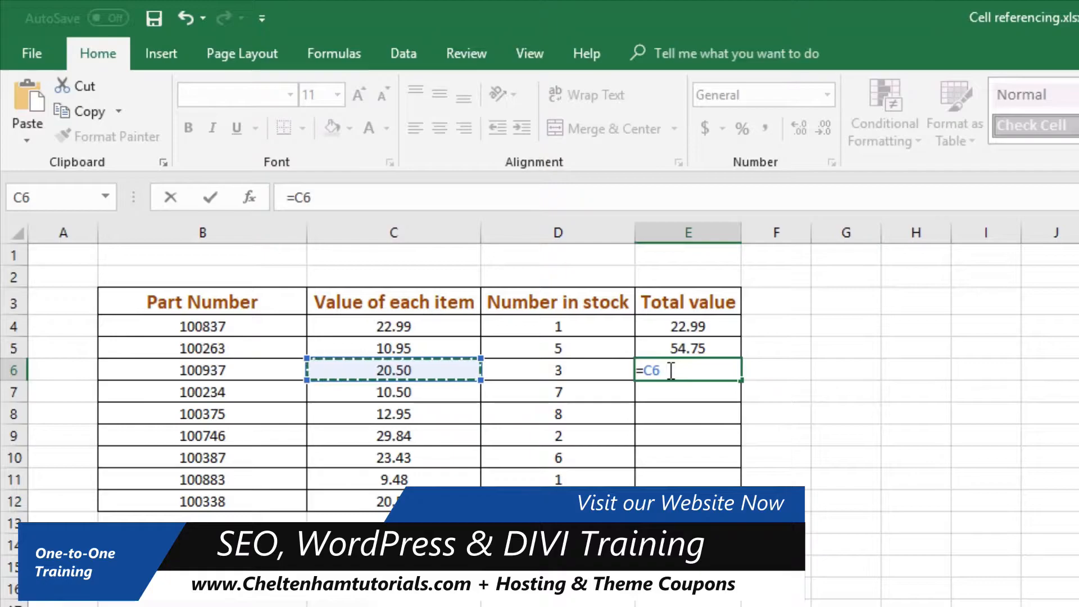
text(*)
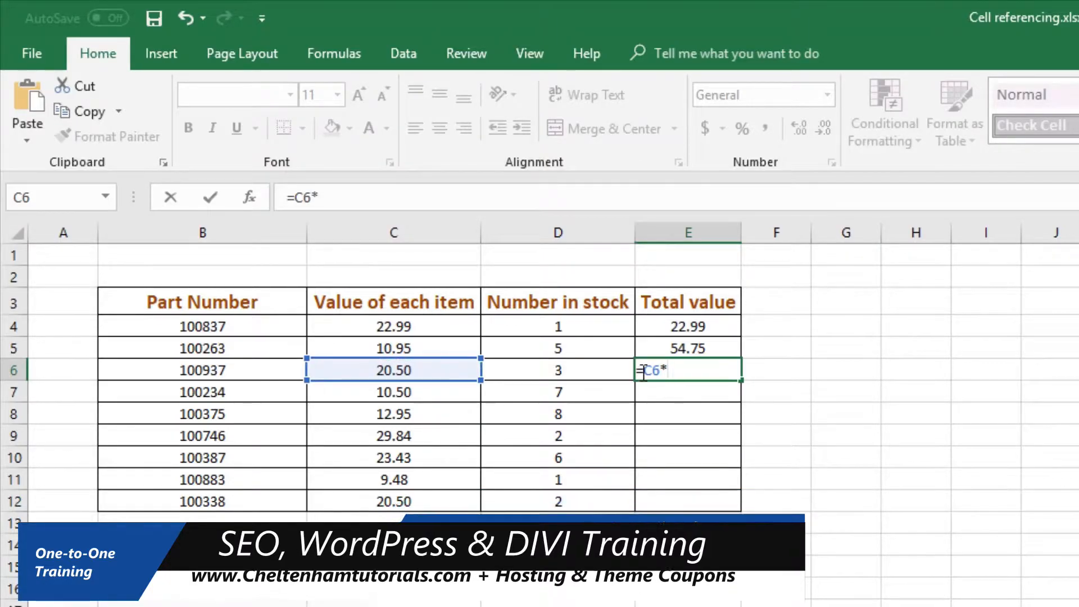
click(548, 372)
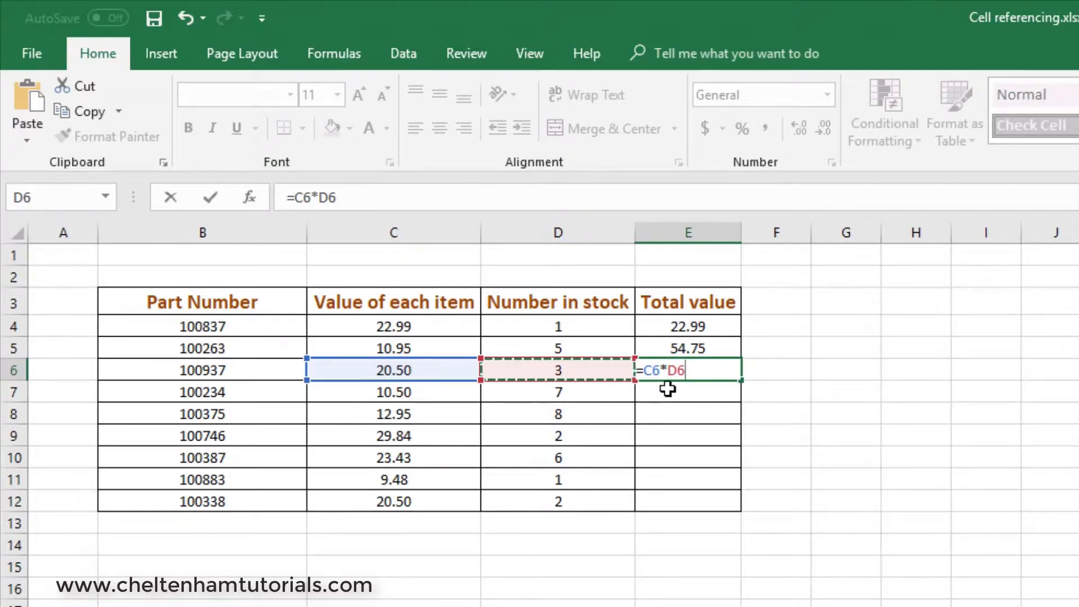
key(Return)
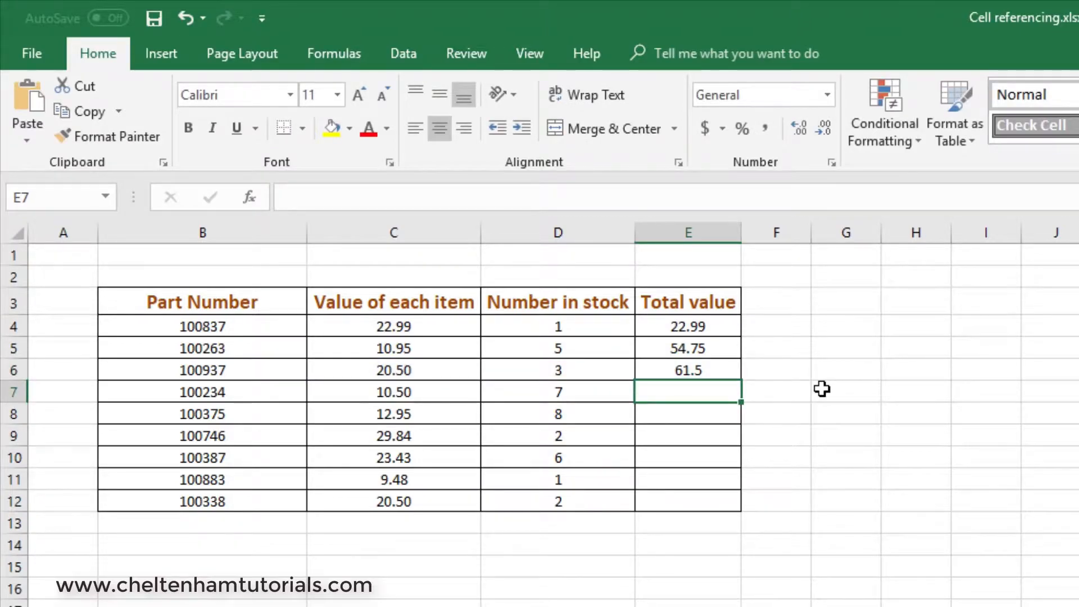
Step: Review the formulas in cells E4 to E6, and clear the contents of cells E5:E9
click(696, 328)
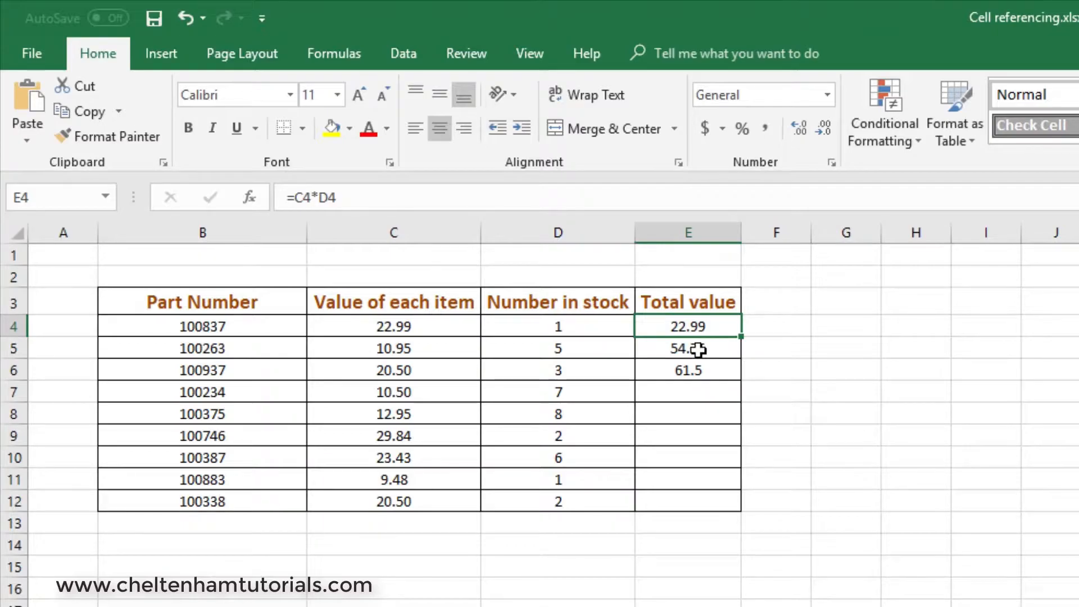
click(698, 349)
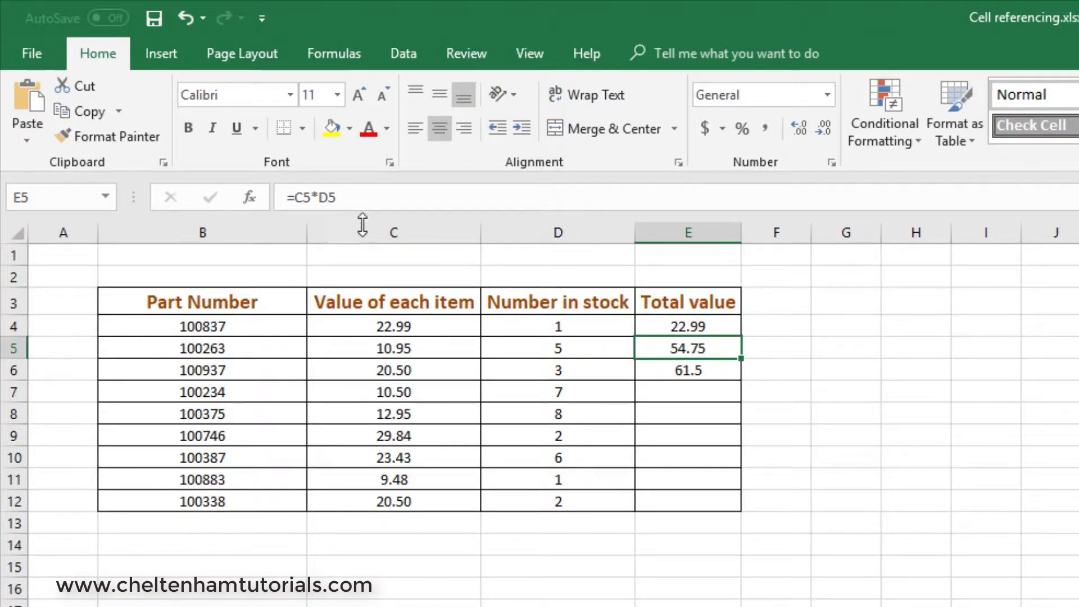
click(669, 373)
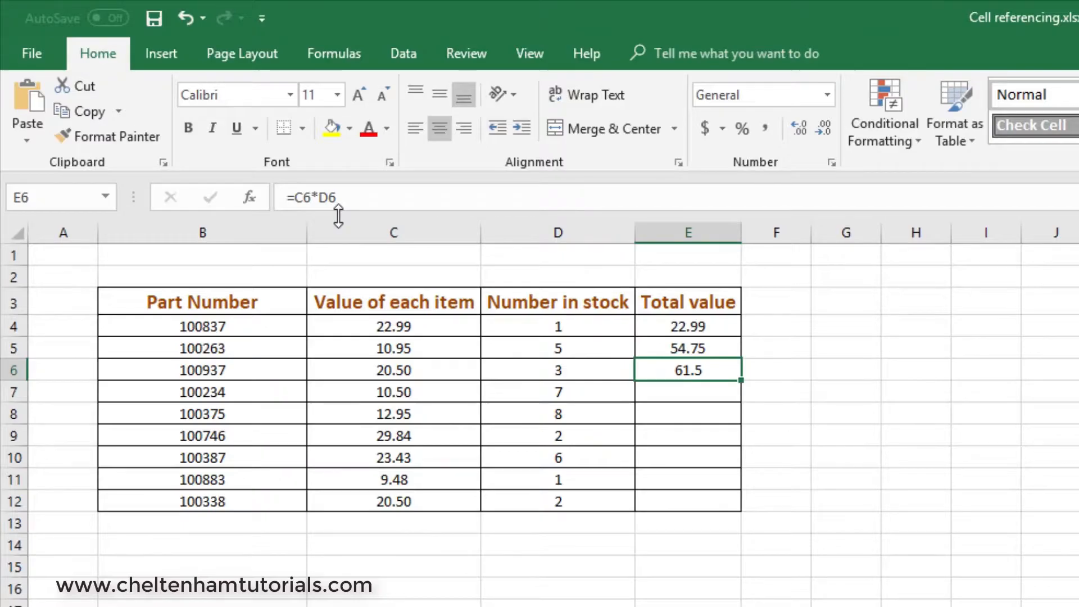
click(682, 395)
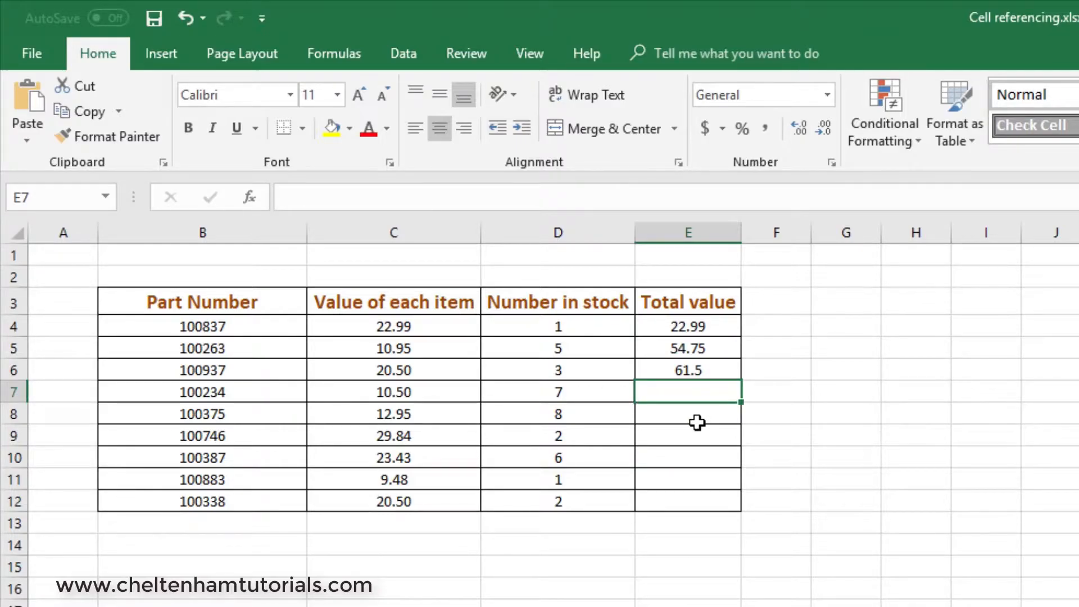
drag(687, 349, 700, 432)
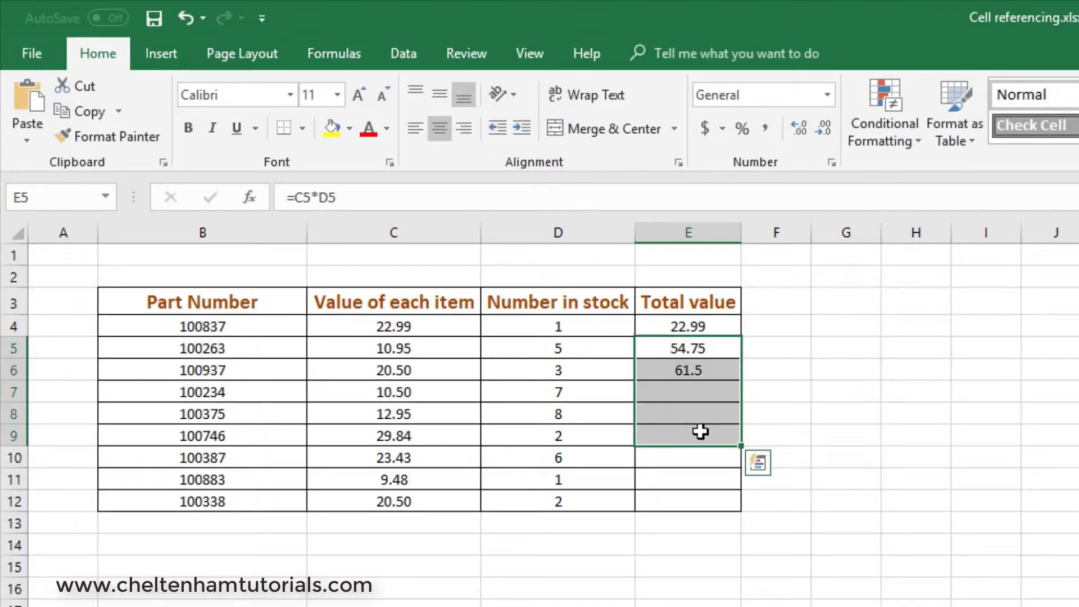
key(Delete)
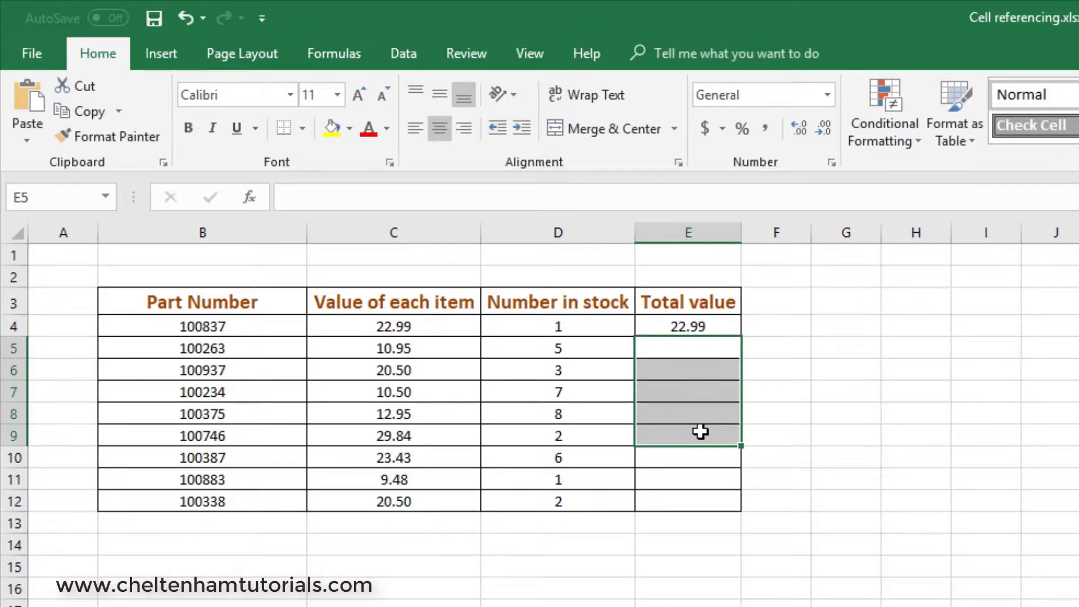
Step: Fill the formula in cell E4 down the Total value column through cell E12
click(682, 326)
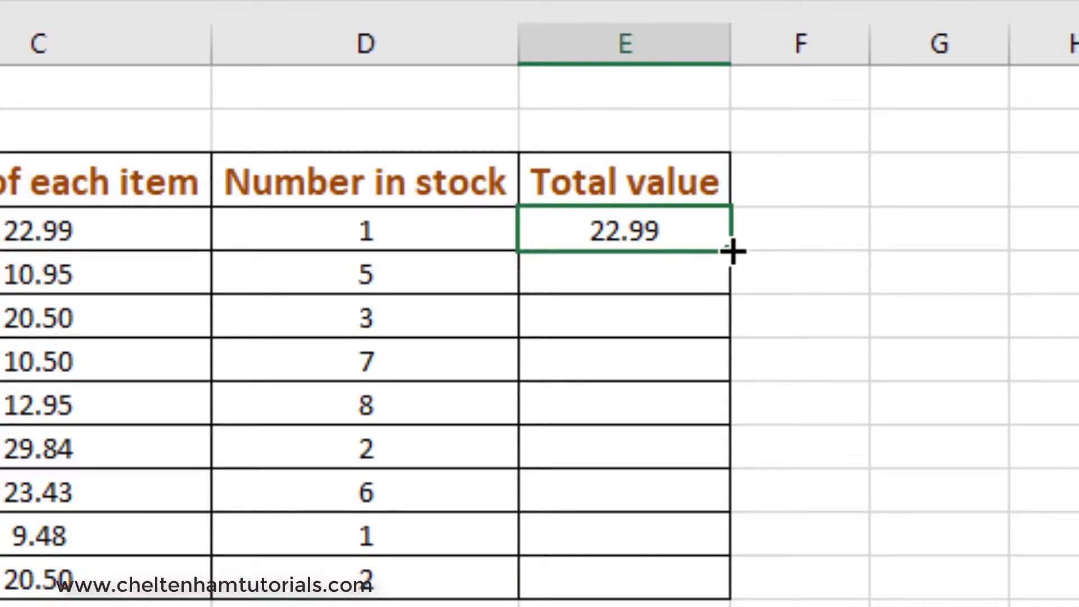
drag(733, 251, 726, 584)
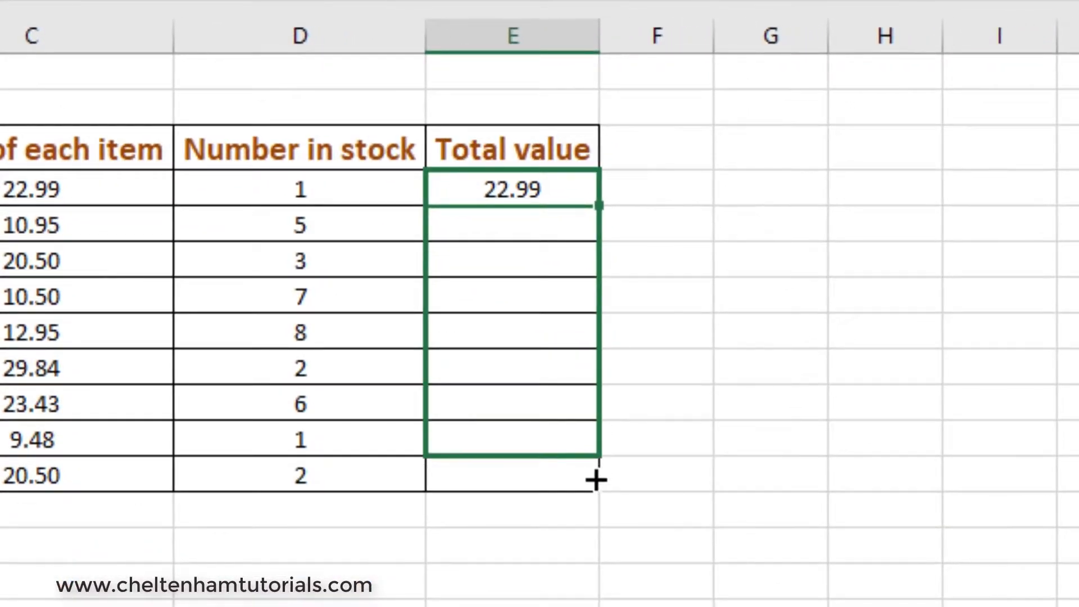
drag(596, 480, 596, 489)
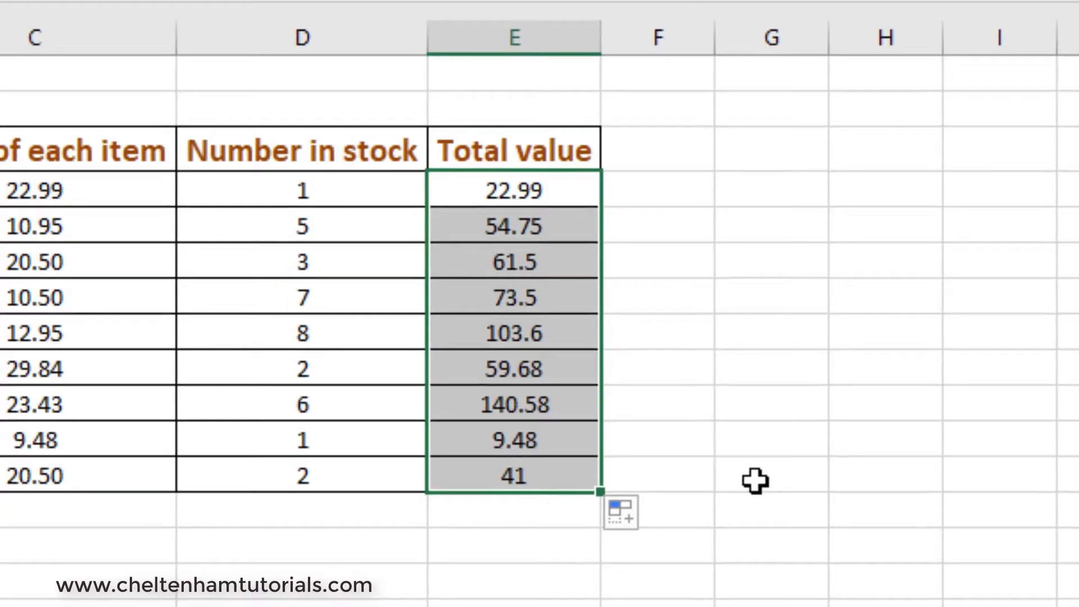
click(755, 480)
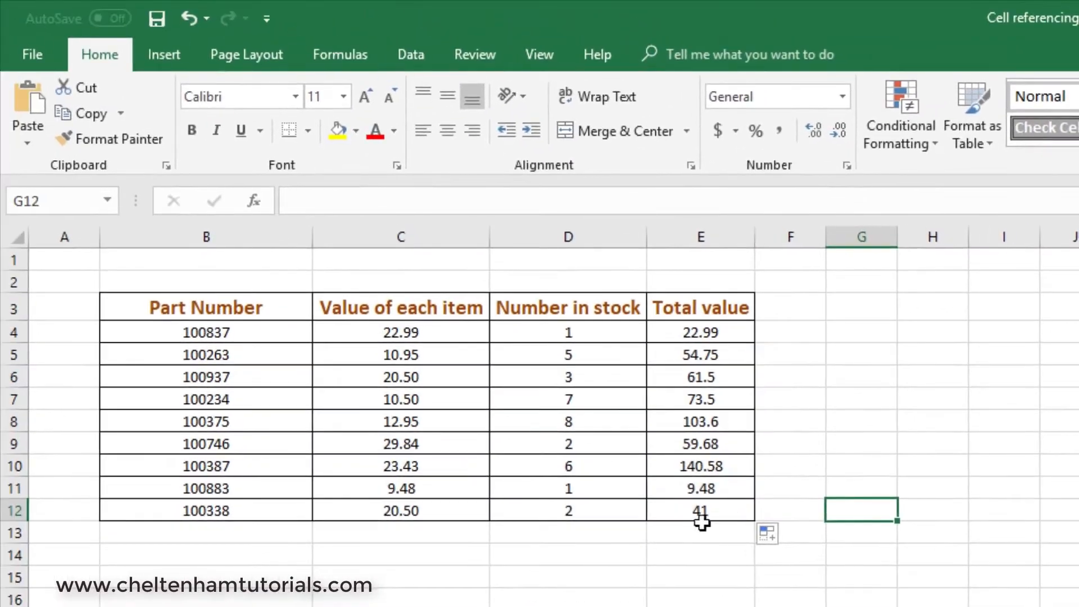
Step: Examine the filled formulas in the Total value column from cell E12 up to E5 to see how their references adjust
click(505, 471)
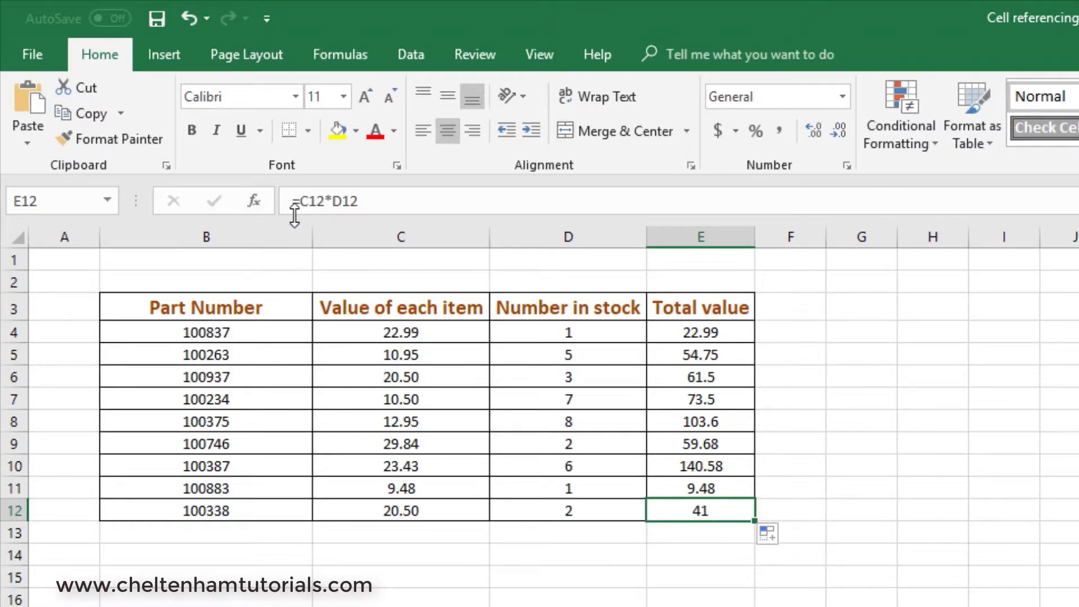
click(701, 489)
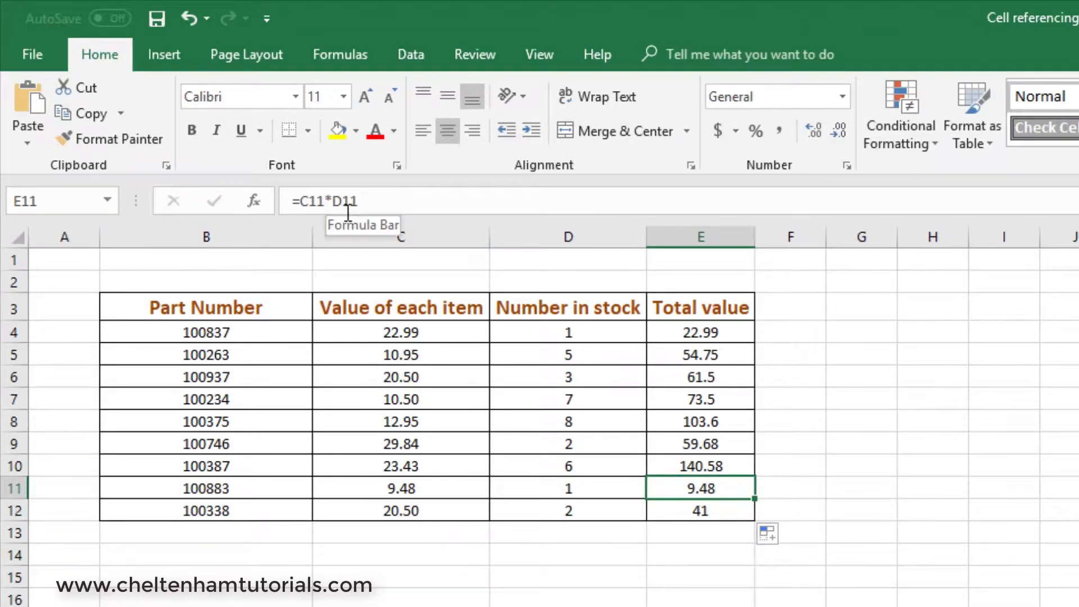
click(719, 465)
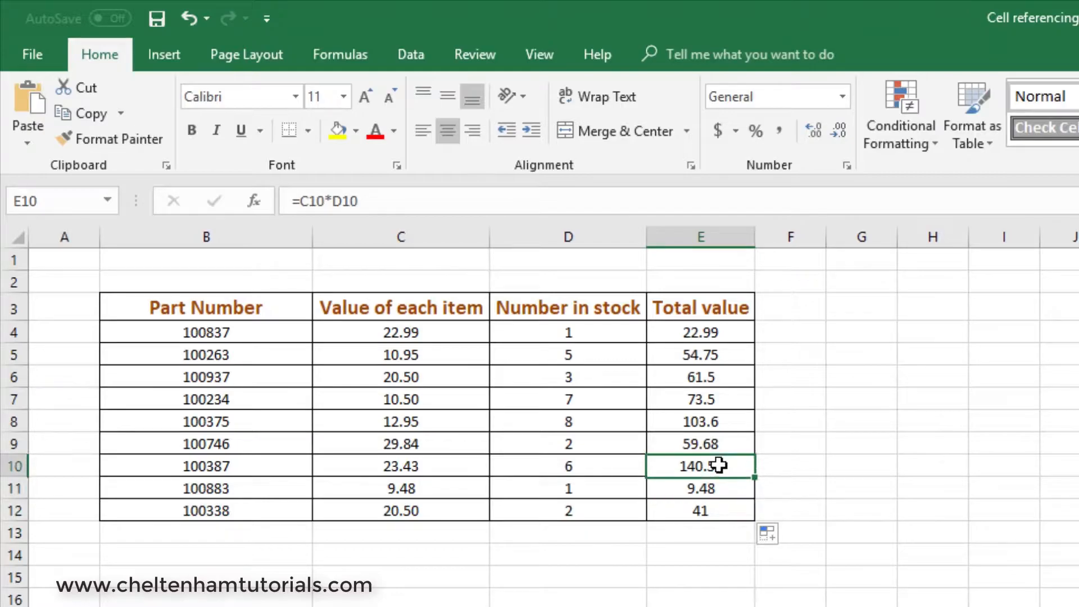
click(714, 439)
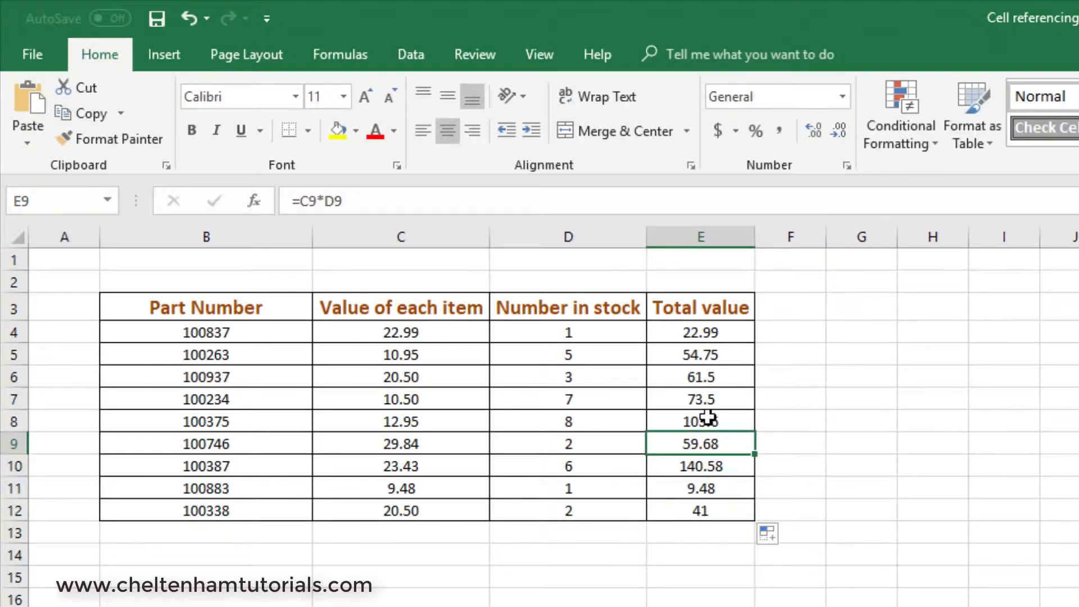
click(707, 419)
click(704, 399)
click(708, 375)
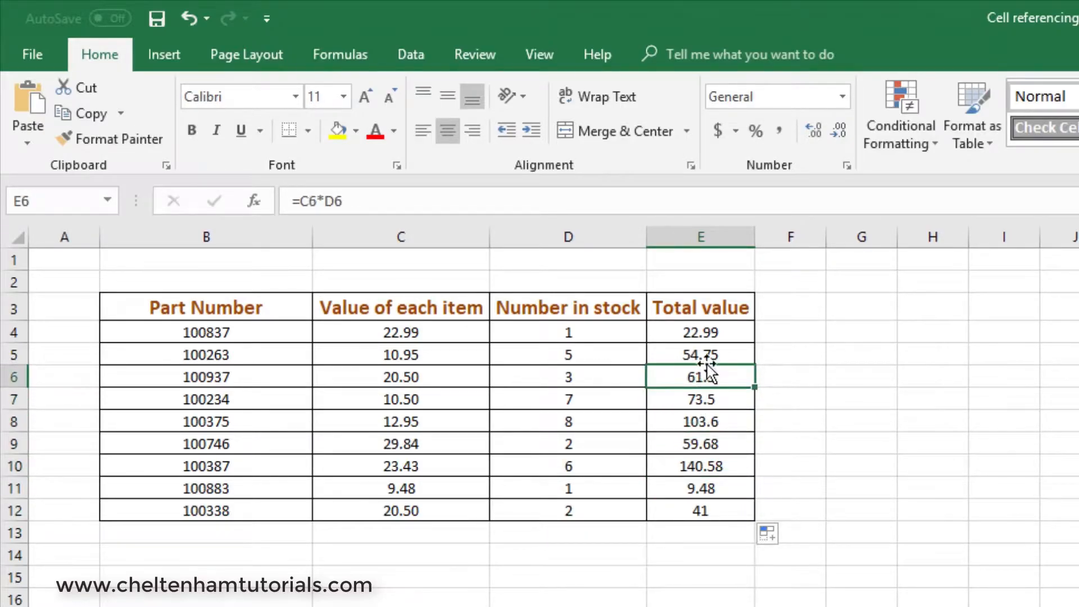
click(705, 352)
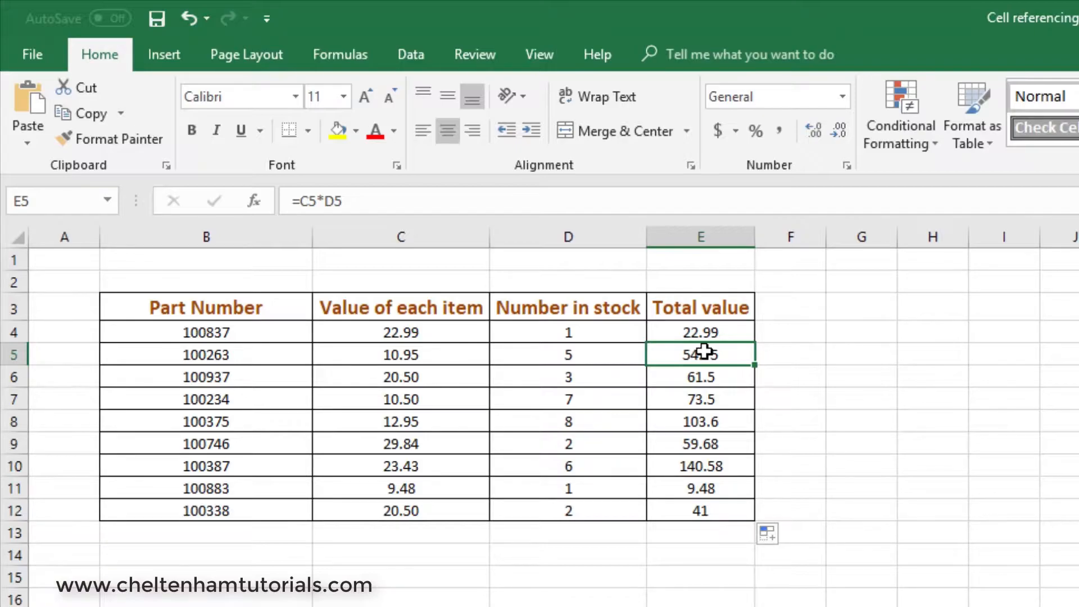
Step: Check the formula in cell E4, and clear the contents of cells E5:E12 in the Total value column
click(706, 332)
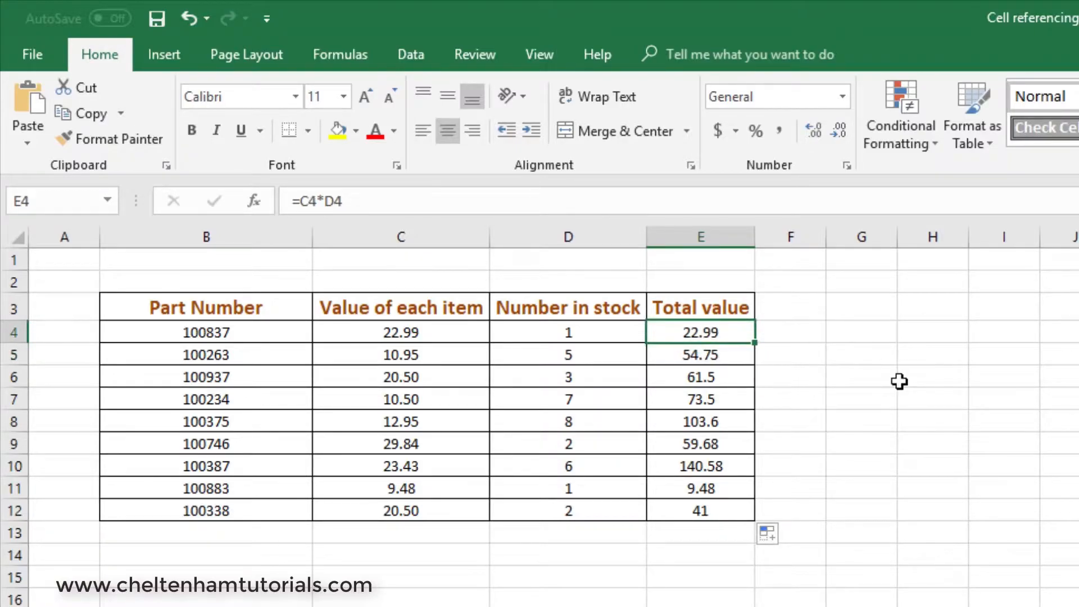
click(900, 381)
drag(706, 351, 719, 515)
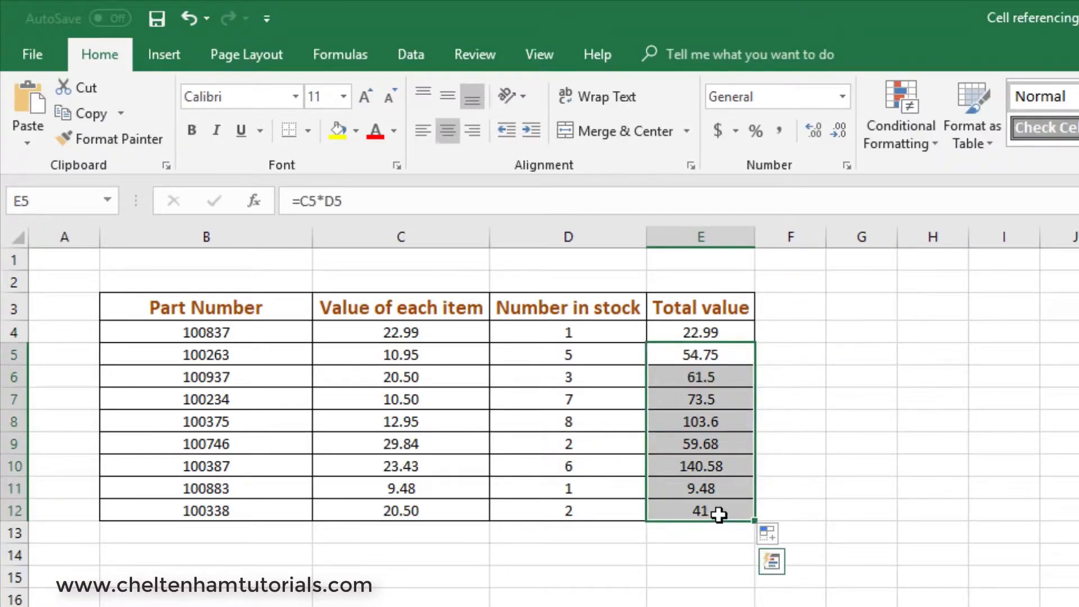
key(Delete)
click(877, 438)
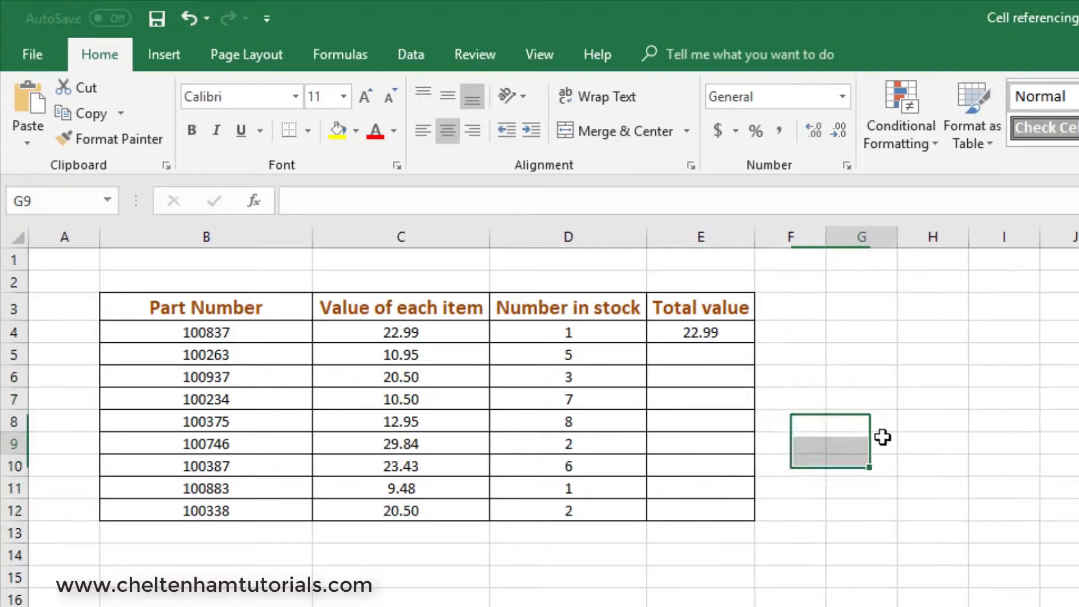
Step: Fill the formula in cell E4 down through cell E12, and check the copied formulas in cells E12, E11 and E10
click(697, 331)
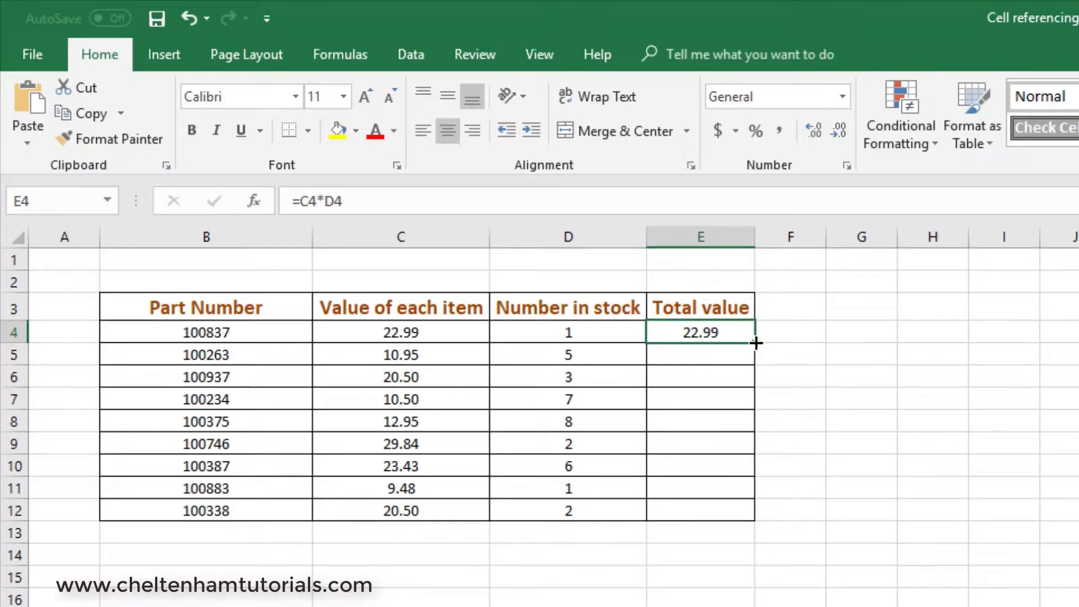
drag(755, 342, 751, 521)
click(762, 595)
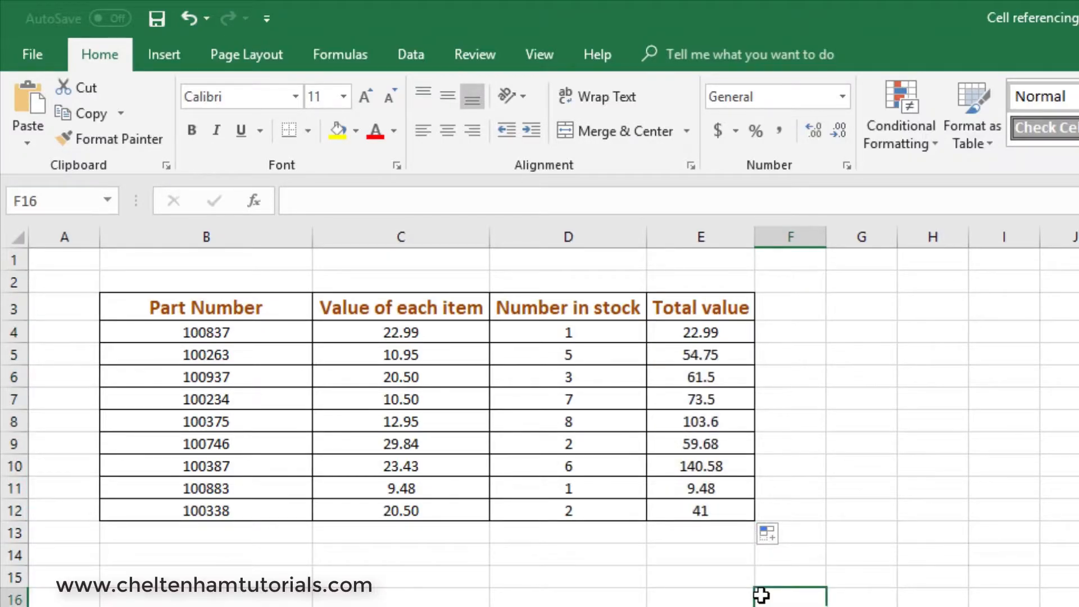
click(702, 511)
click(702, 488)
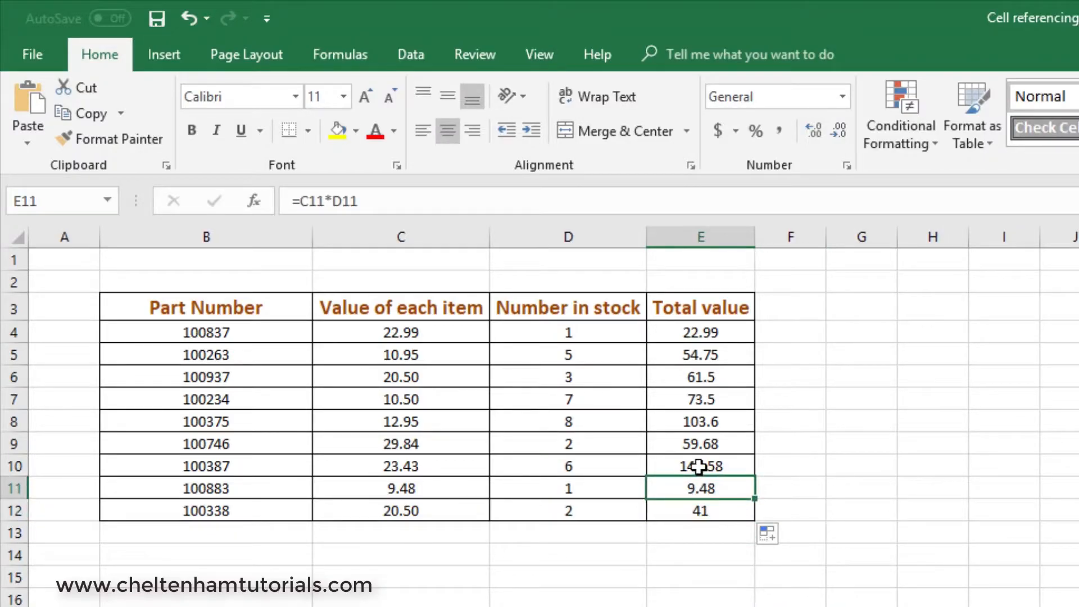
click(701, 466)
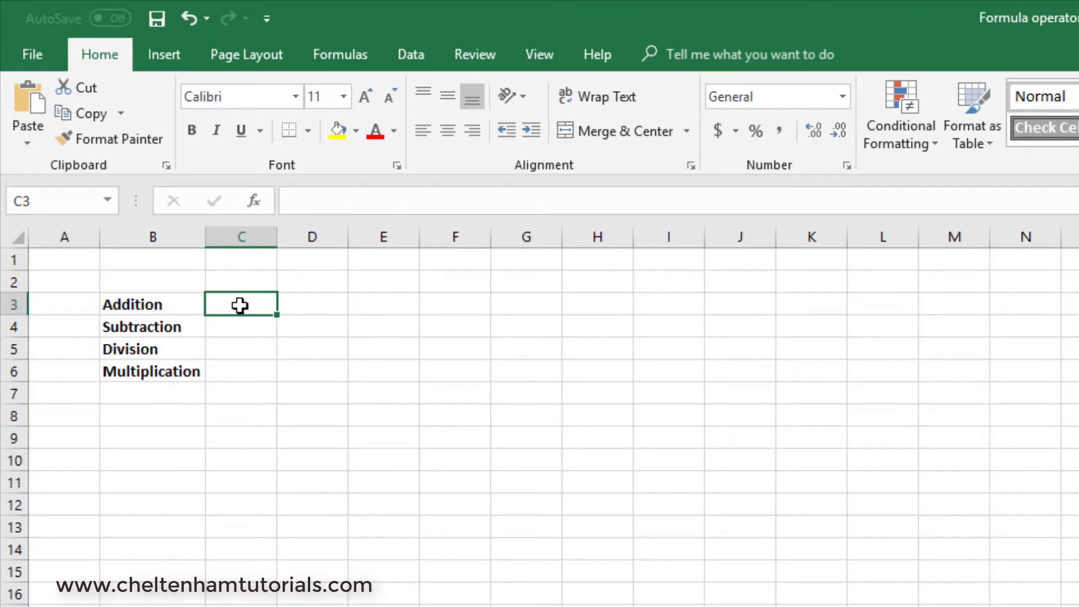
Step: In the Formula operators workbook, enter =6+9 in cell C3 for Addition and =9-4 in cell C4 for Subtraction
text(=)
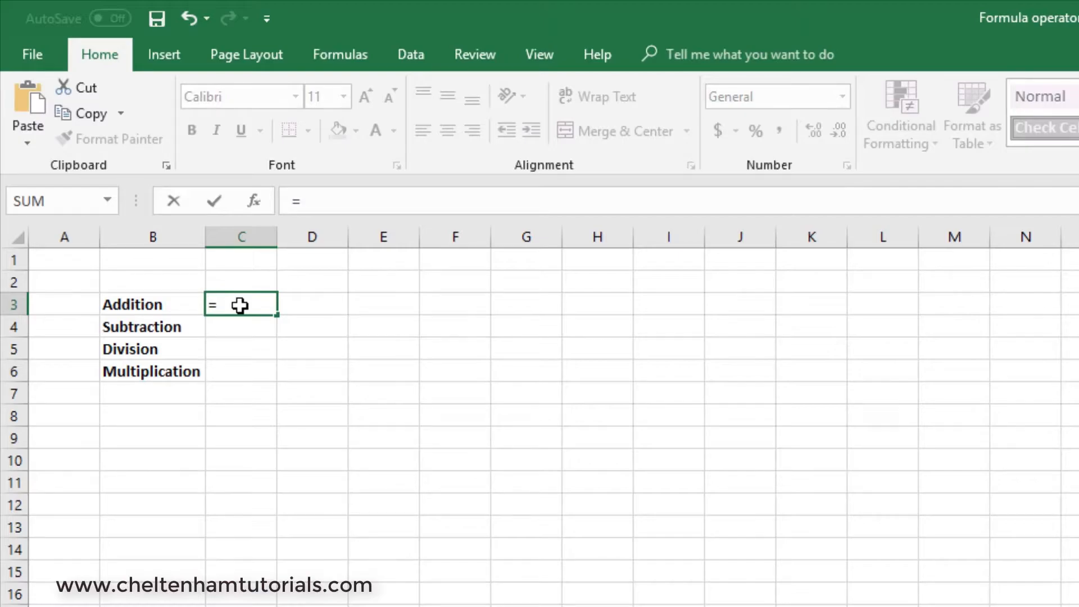
text(6+9)
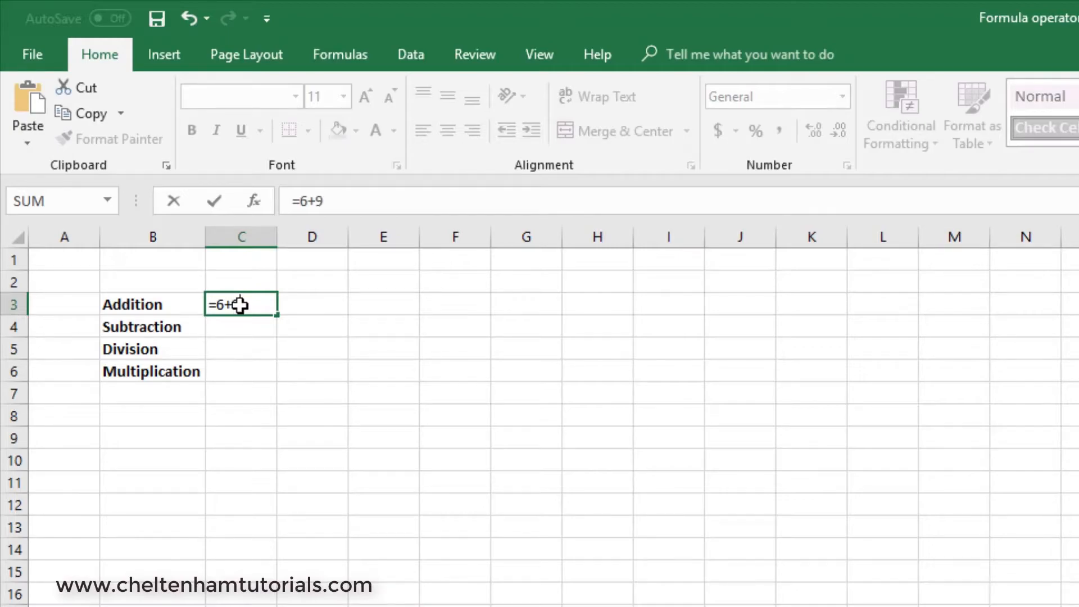
key(Return)
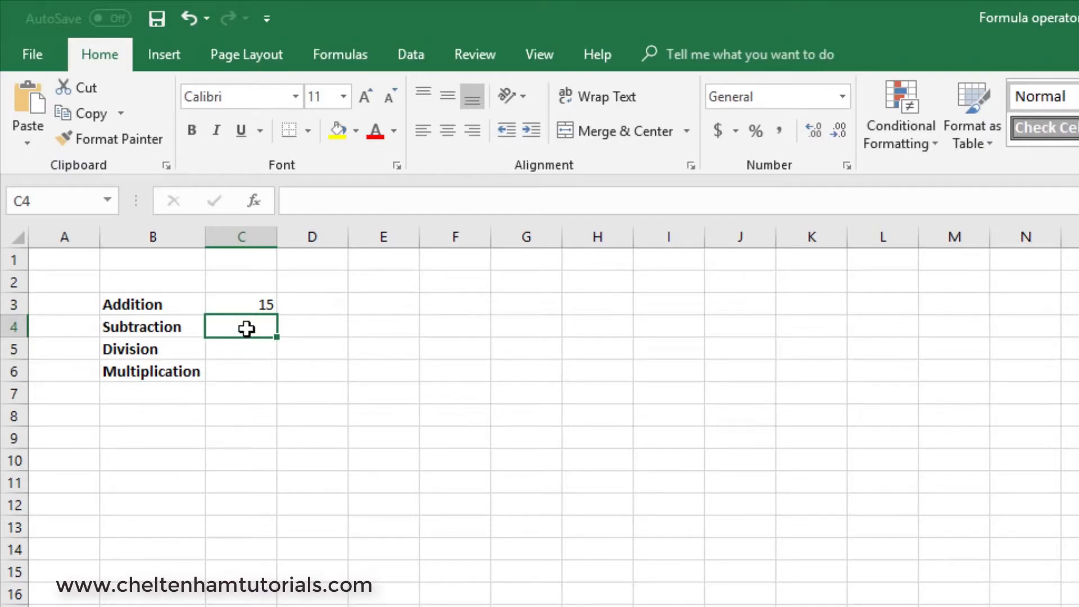
text(=)
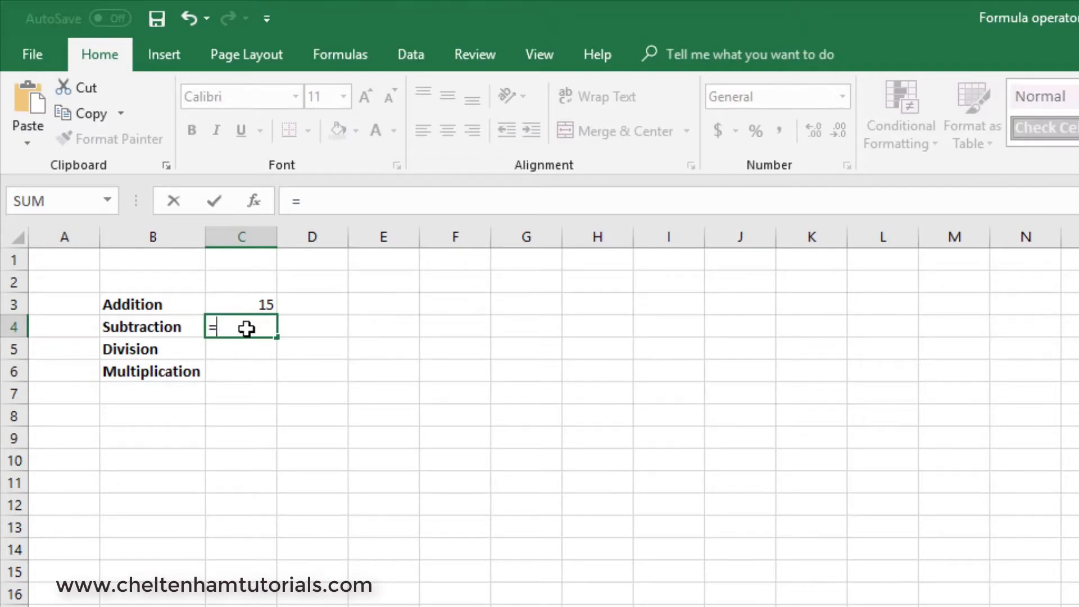
text(9-4)
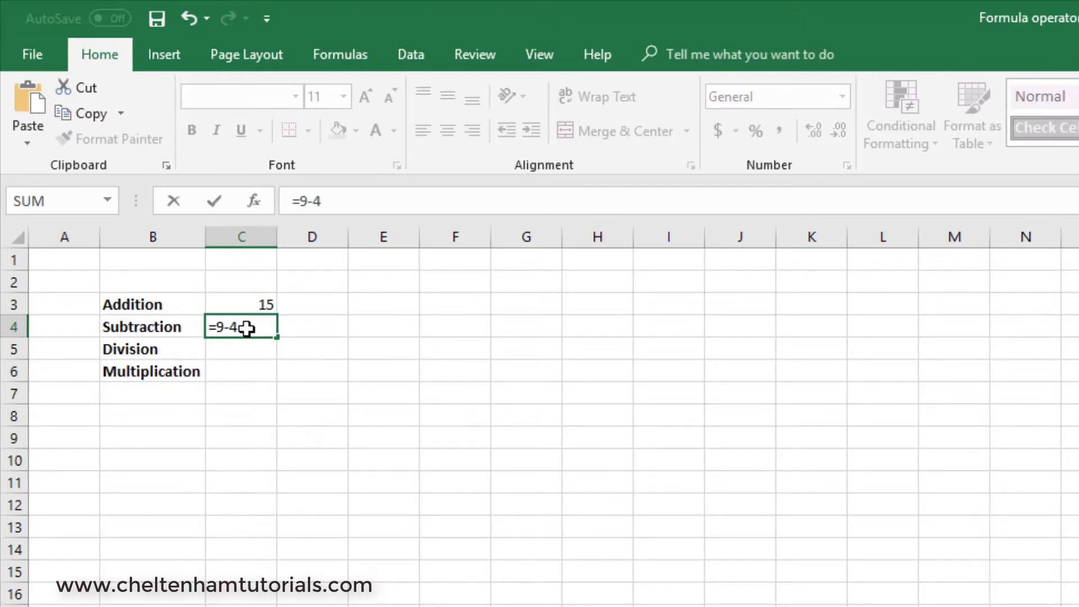
key(Return)
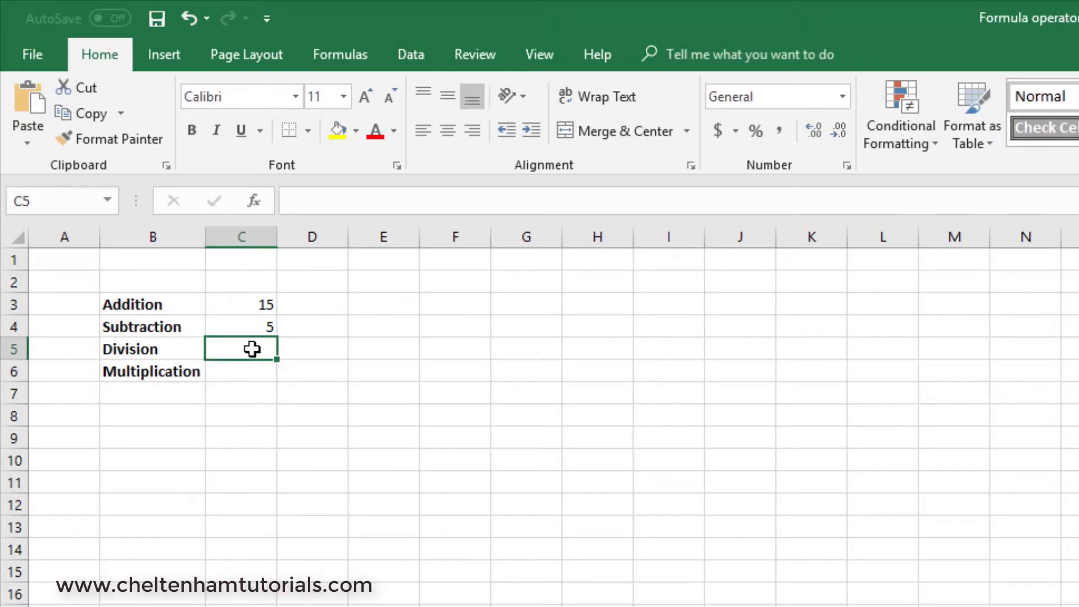
Step: Enter =21/3 in cell C5 for Division and =3*9 in cell C6 for Multiplication
text(=21)
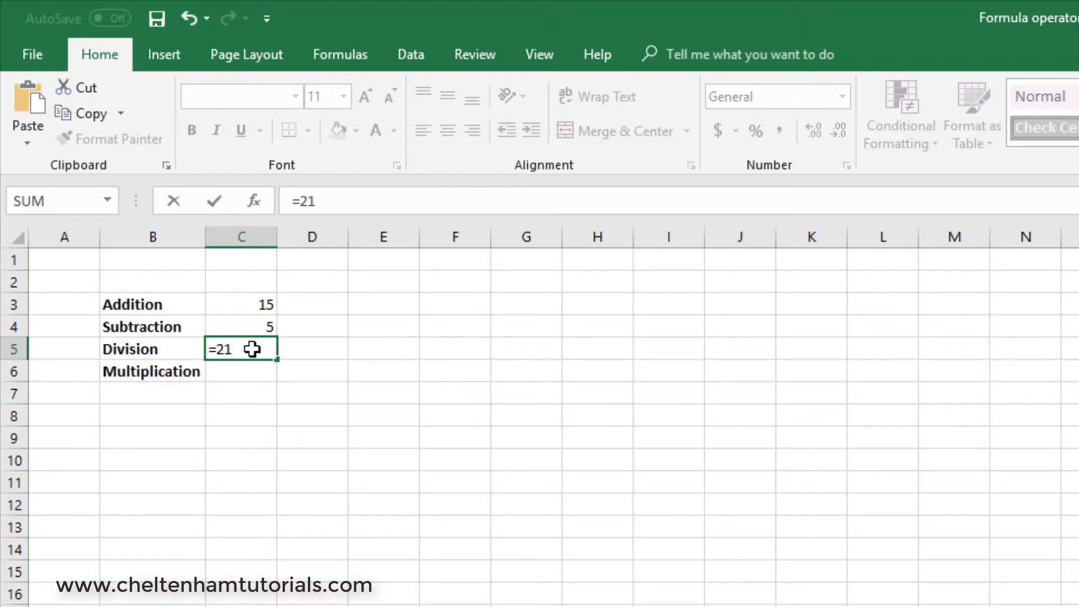
text(/3)
key(Return)
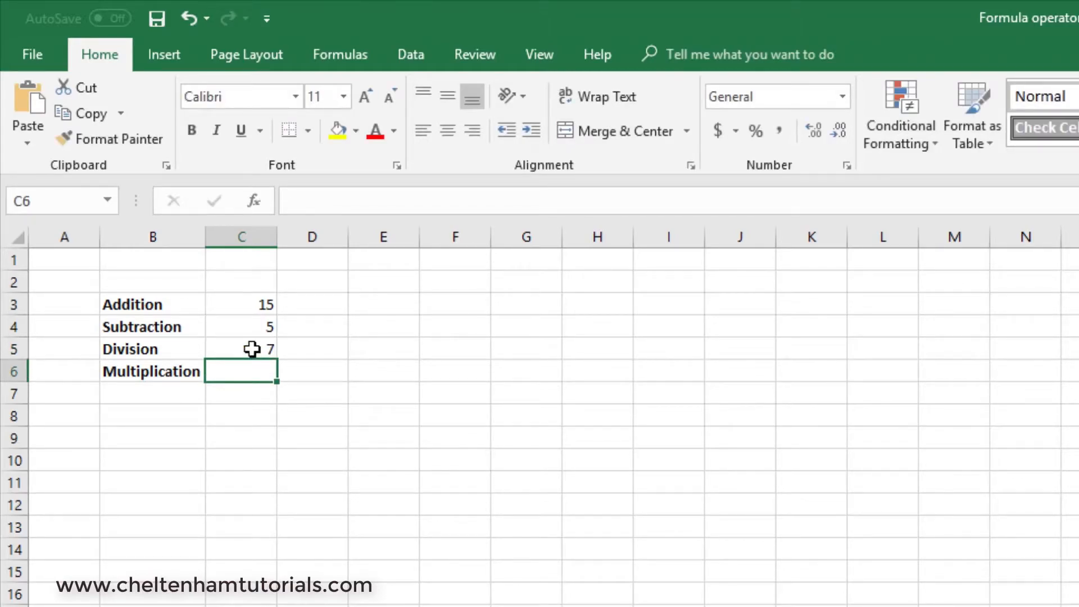
text(=3)
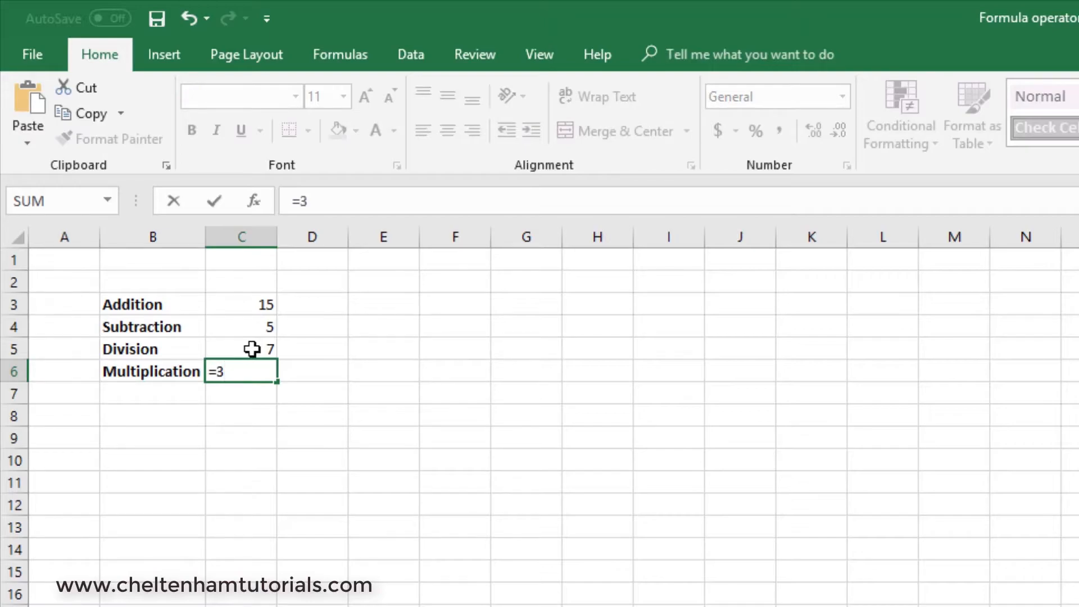
text(*9)
key(Return)
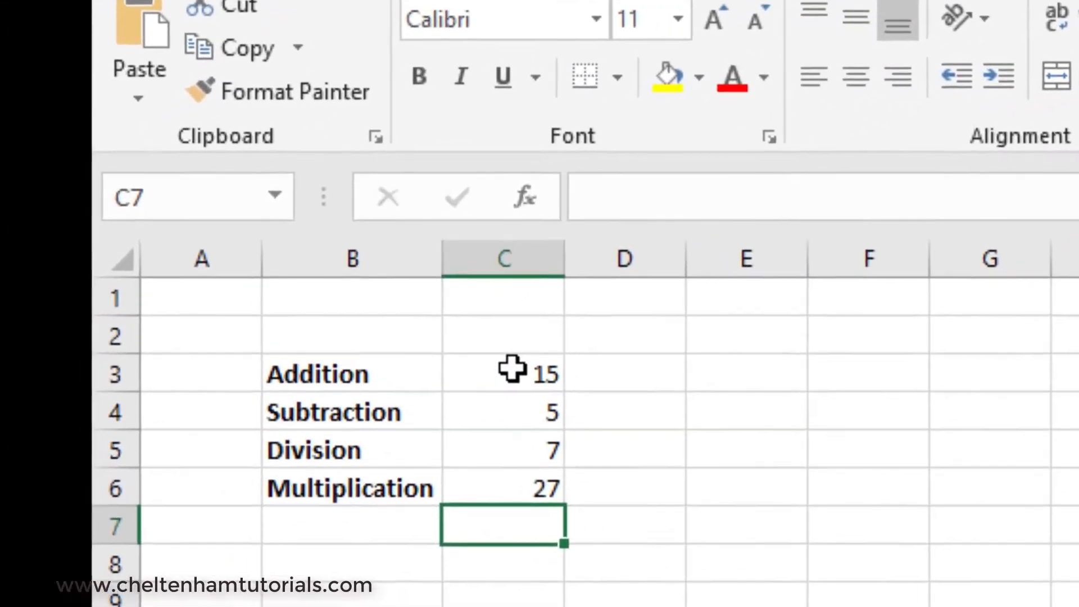
Step: Review the formulas in cells C3 to C6 to compare the operators used for each calculation
click(246, 302)
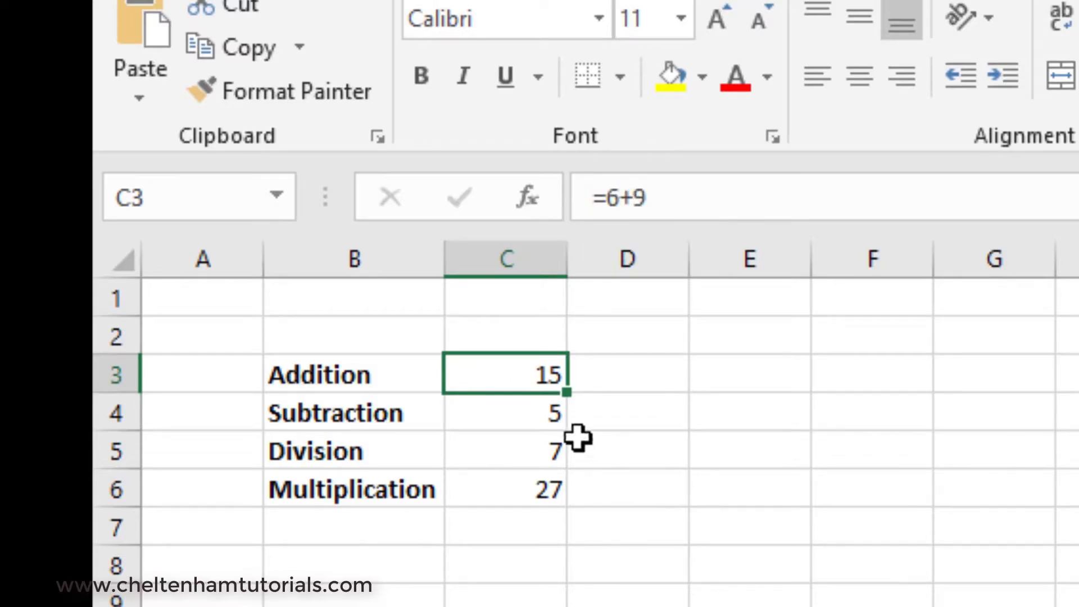
click(522, 420)
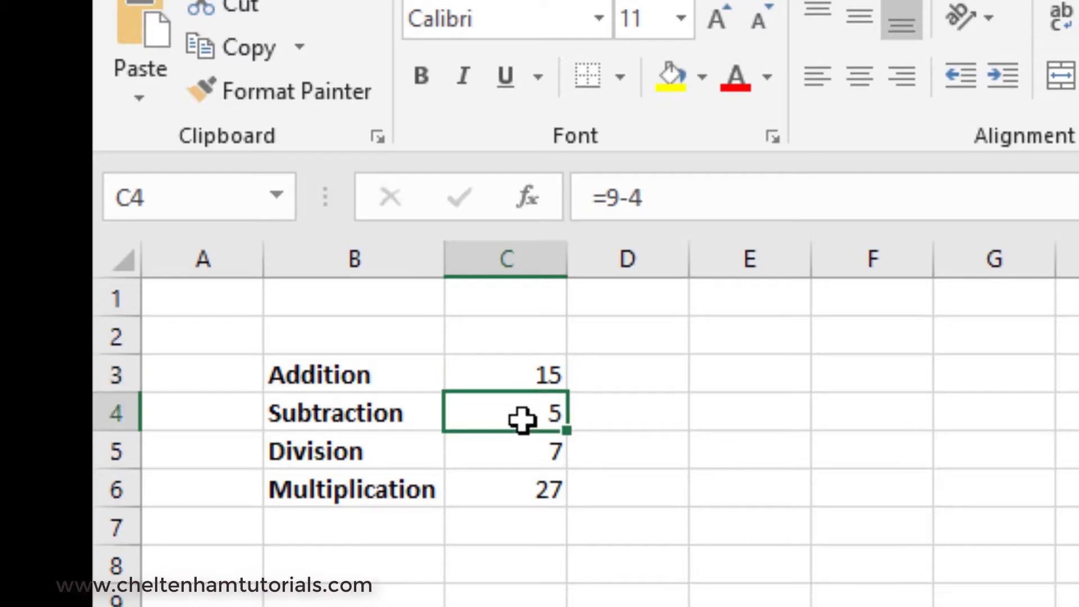
click(521, 453)
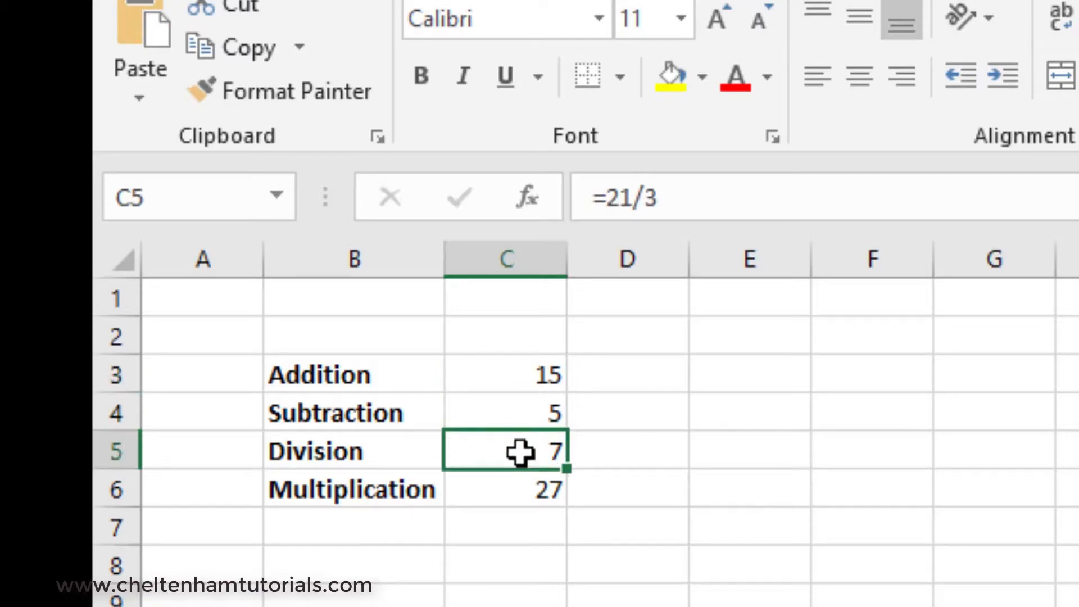
click(522, 490)
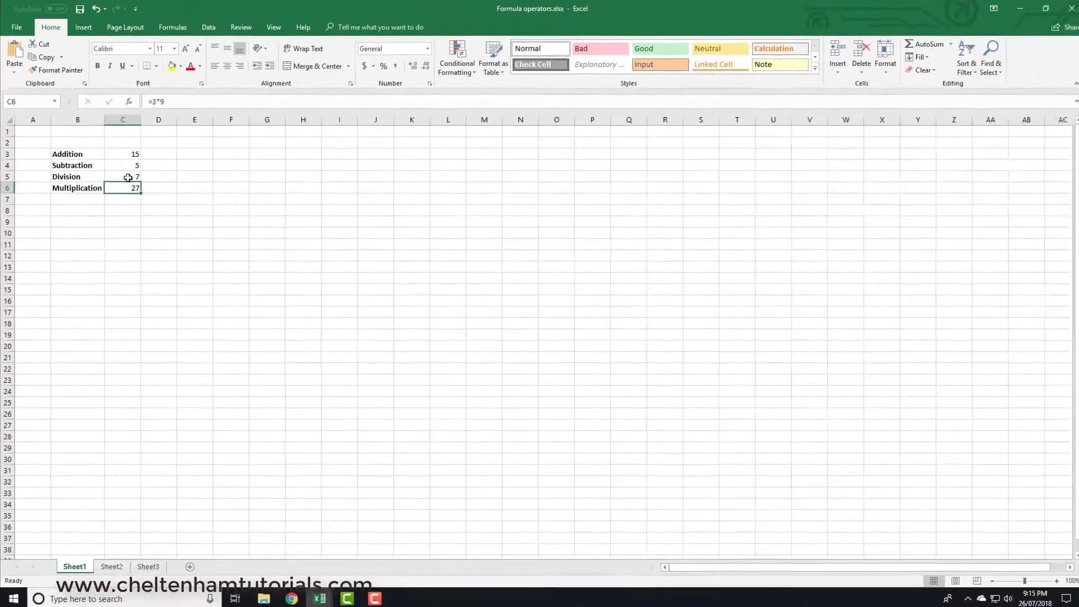
click(522, 451)
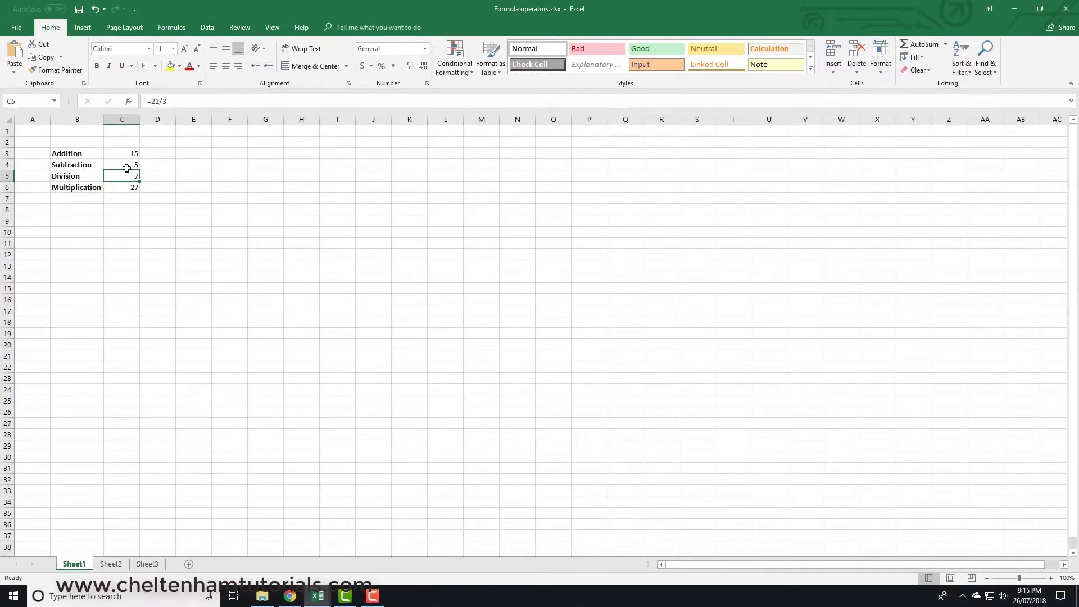
click(127, 165)
click(128, 153)
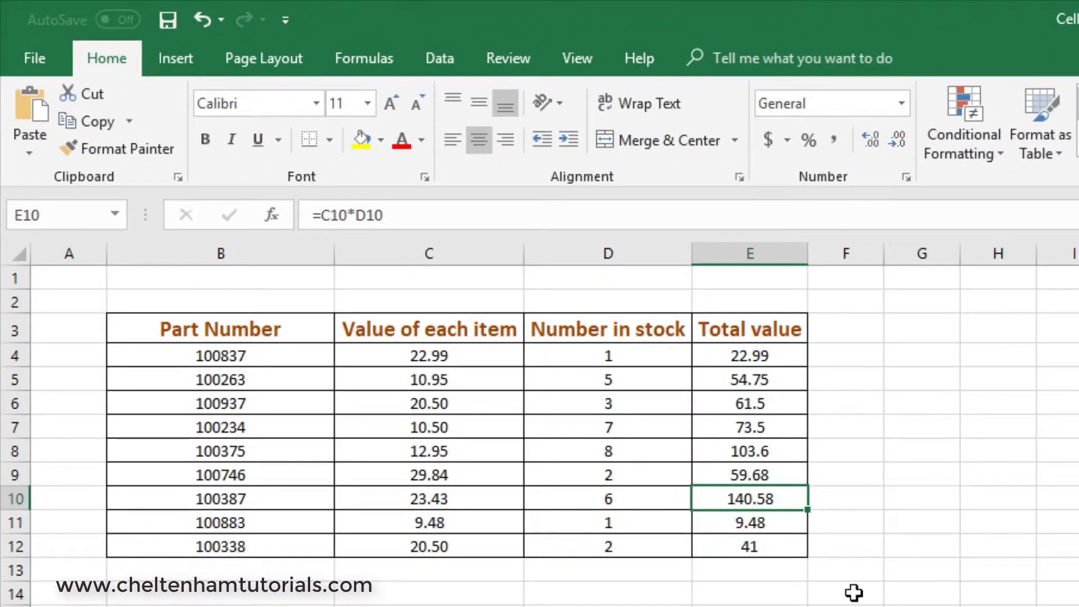
Step: In the Cell referencing workbook, examine each Total value formula from cell E4 down to E12
click(758, 356)
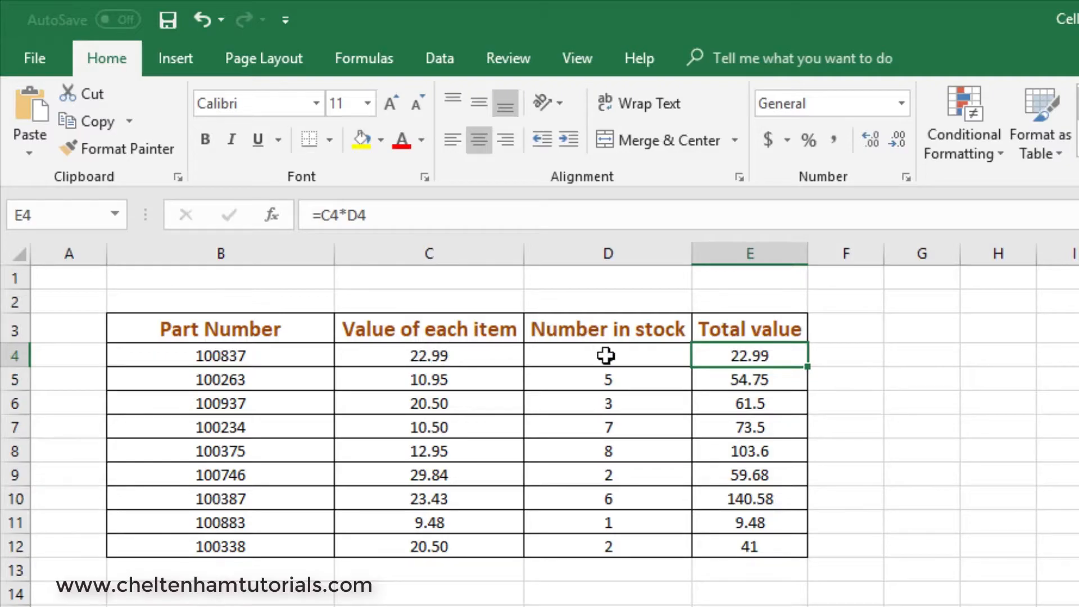
click(751, 379)
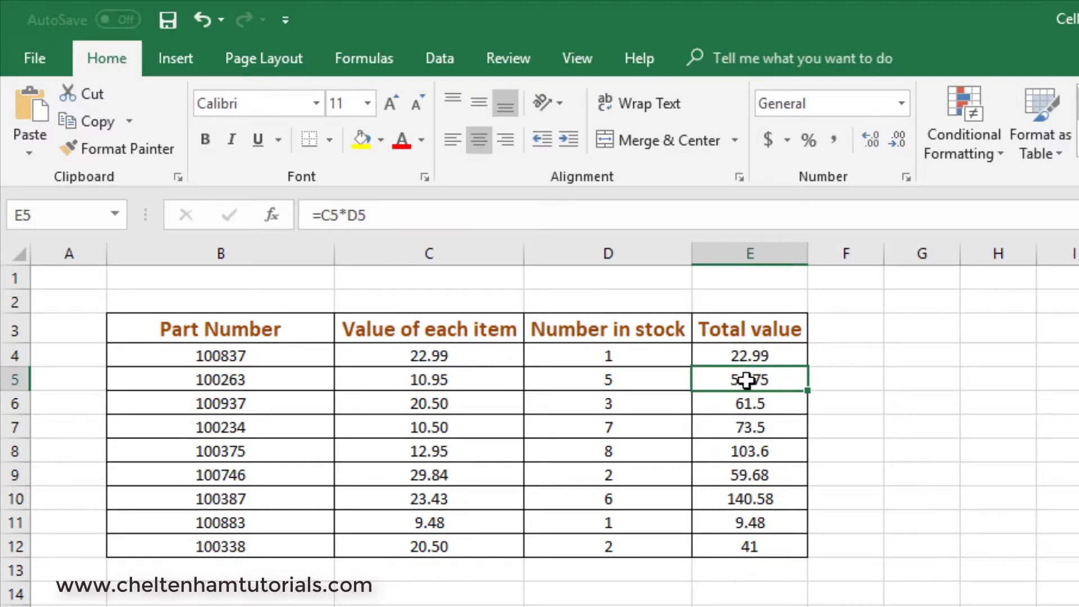
click(754, 409)
click(754, 431)
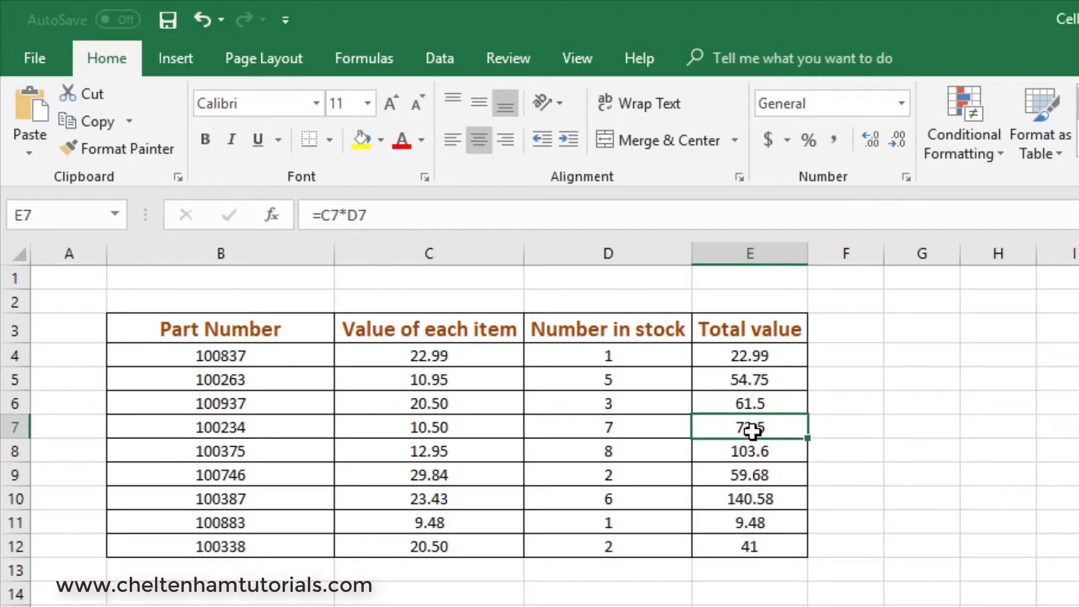
click(754, 449)
click(752, 477)
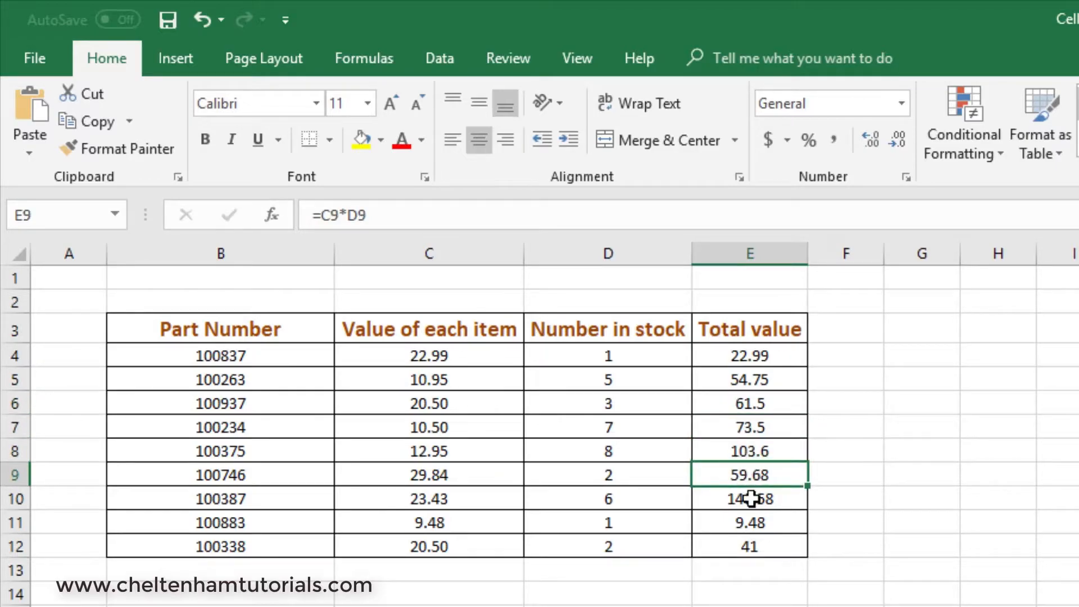
click(751, 499)
click(754, 521)
click(754, 546)
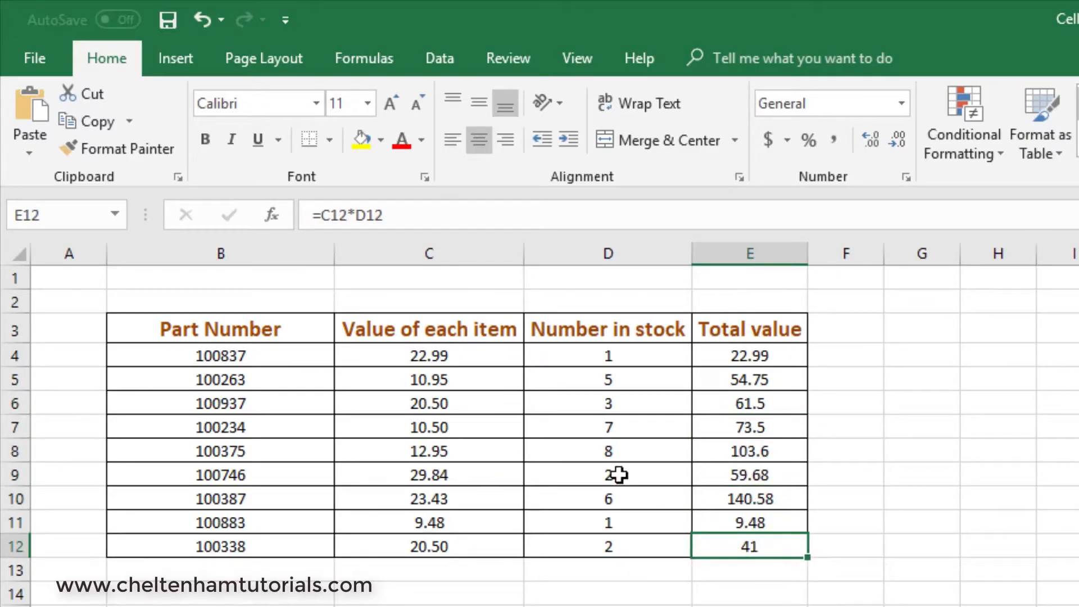
Step: Compare the item value in cell C4 with the relative references used in cells E4, E5, E6 and E12
click(460, 359)
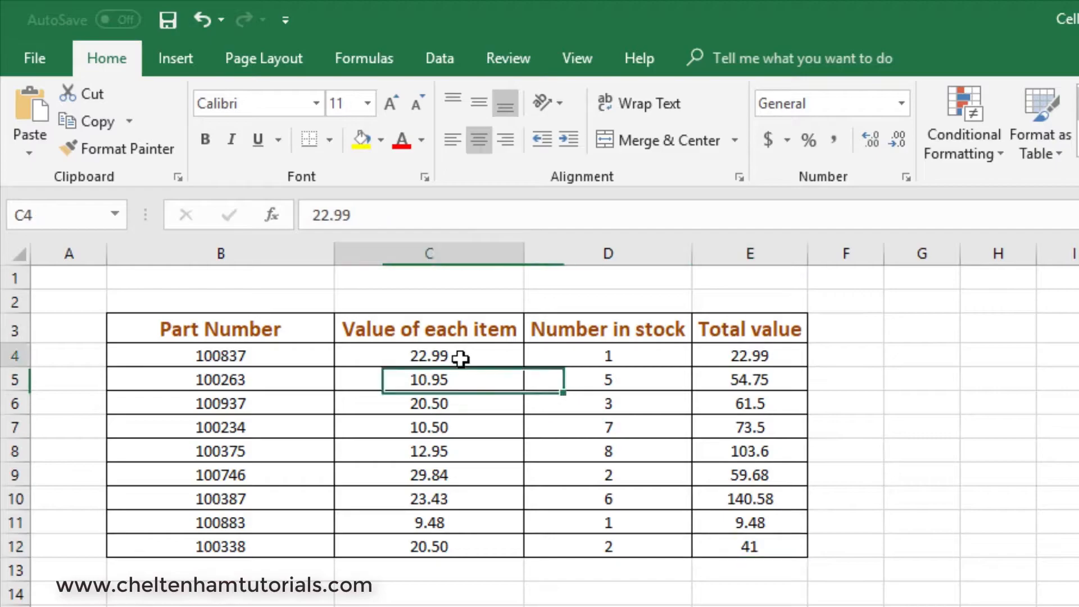
click(740, 356)
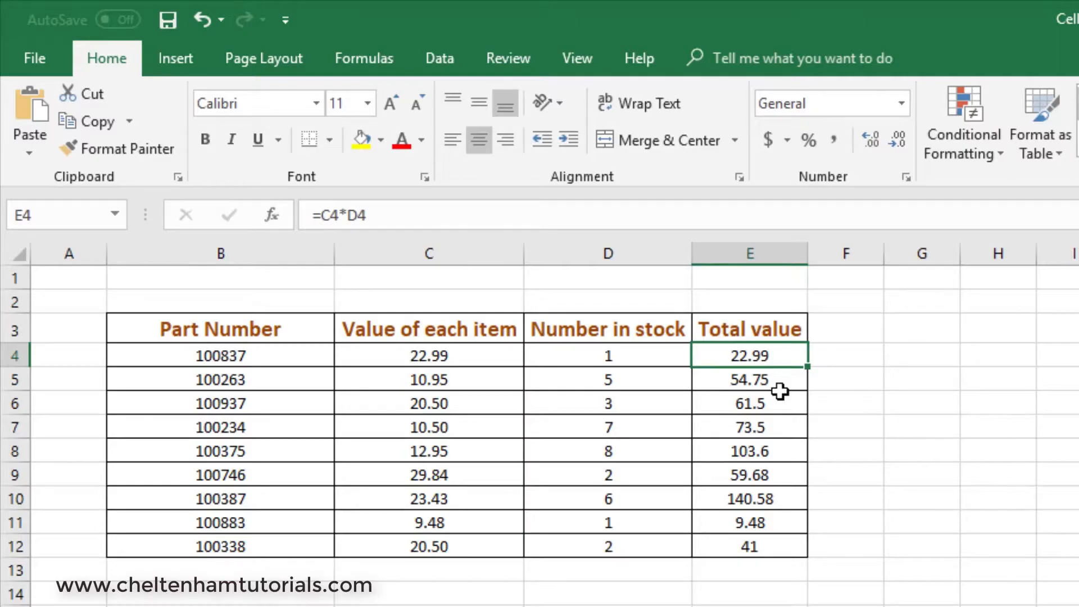
click(759, 382)
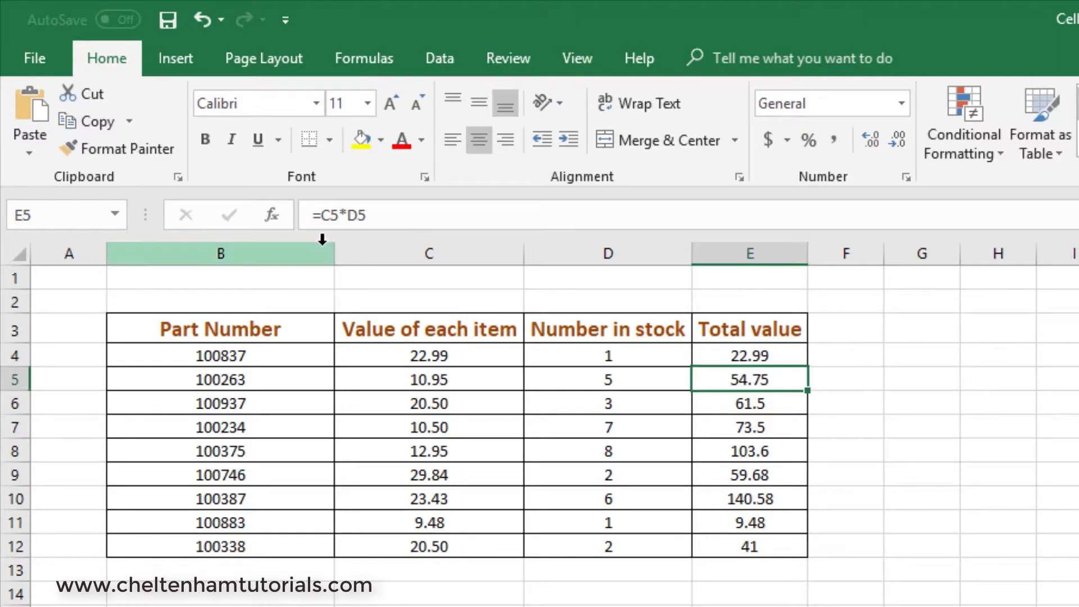
click(738, 403)
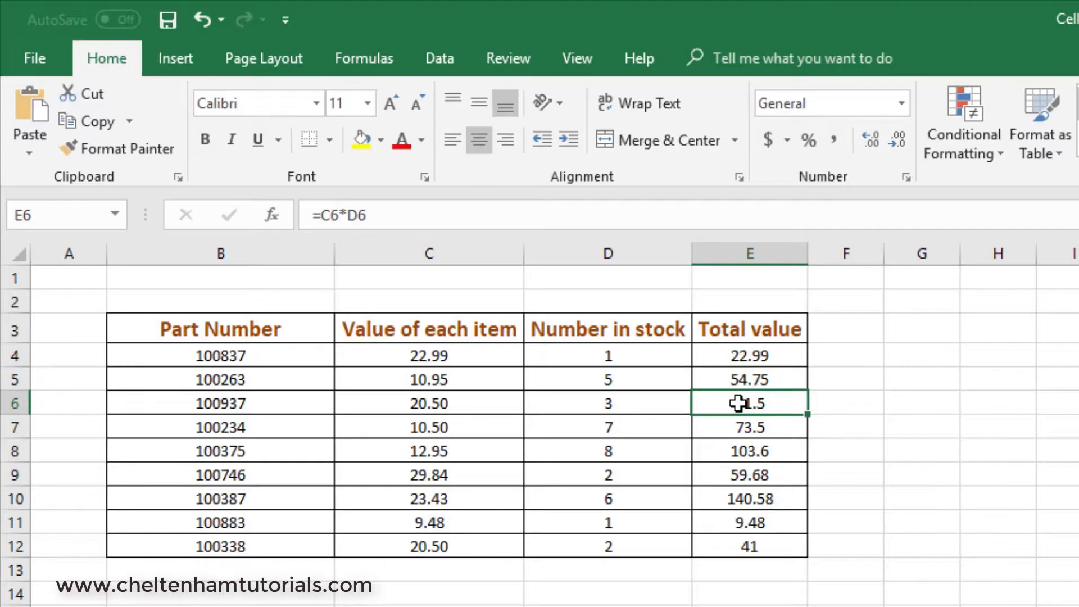
click(747, 545)
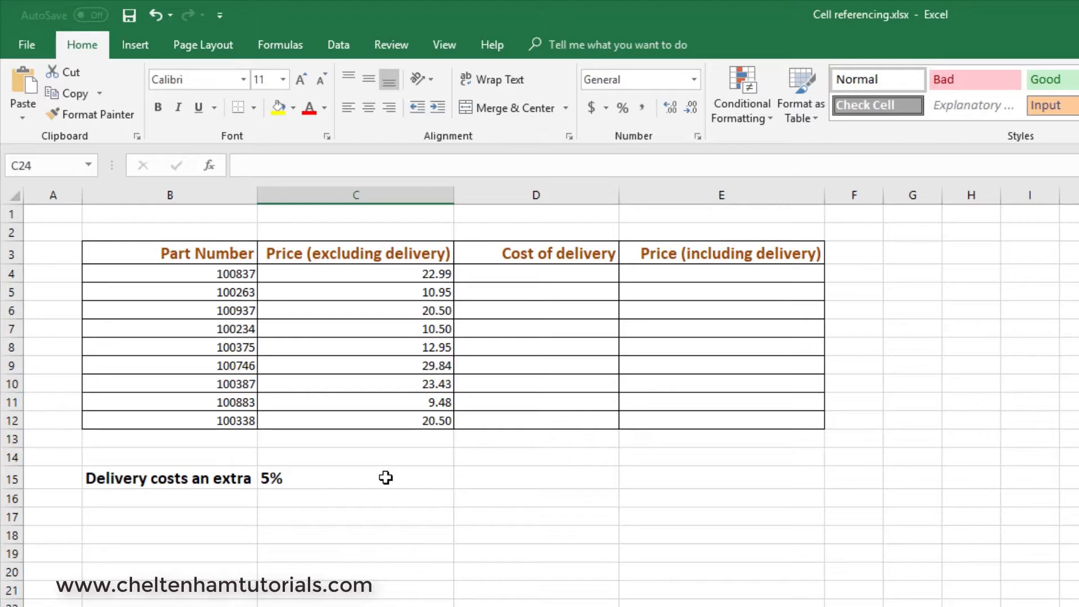
Step: Examine how the first part's price in C4 and the delivery percentage in C15 relate to the empty cells D4 and E4
click(531, 272)
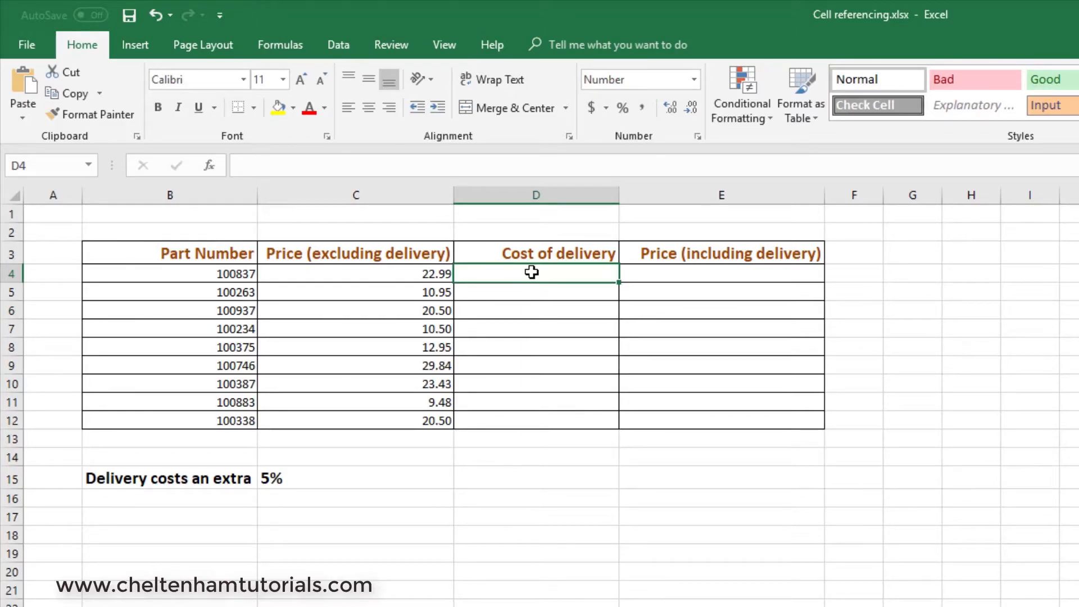
click(368, 275)
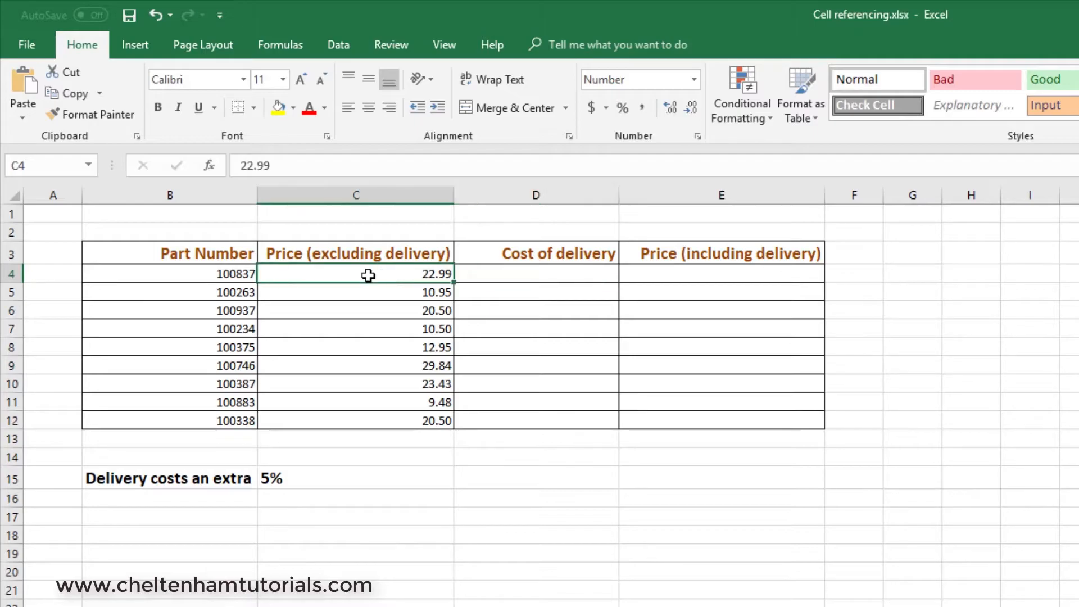
click(324, 482)
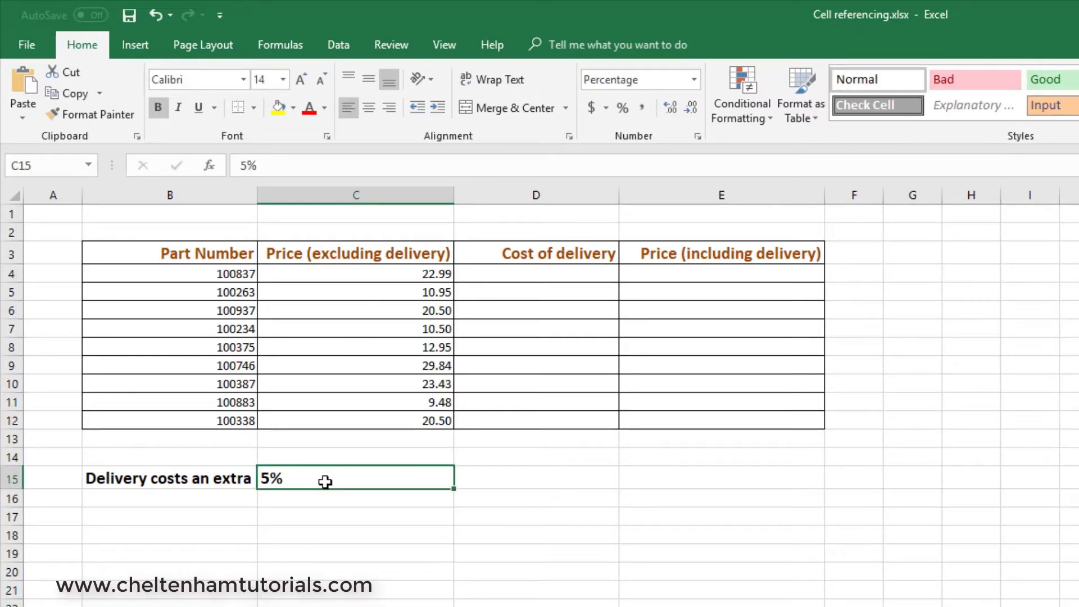
click(541, 274)
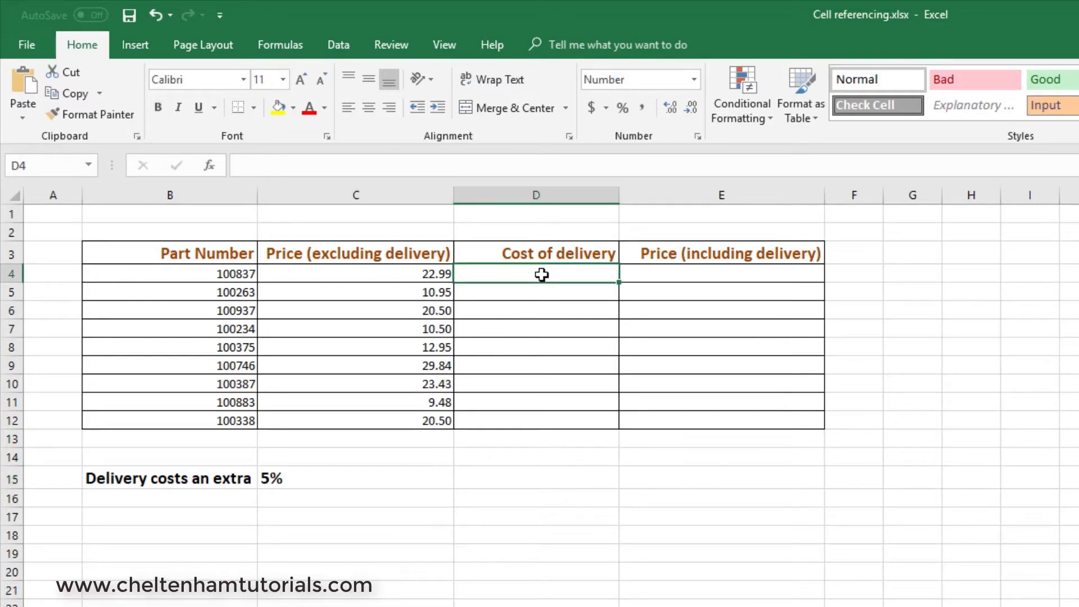
click(663, 270)
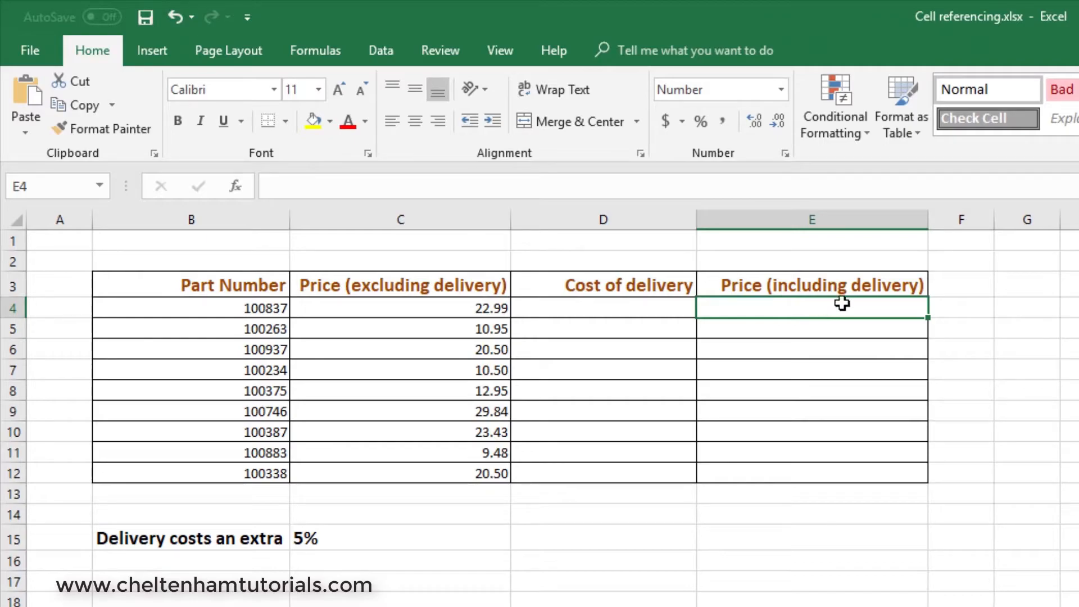
click(420, 309)
click(590, 304)
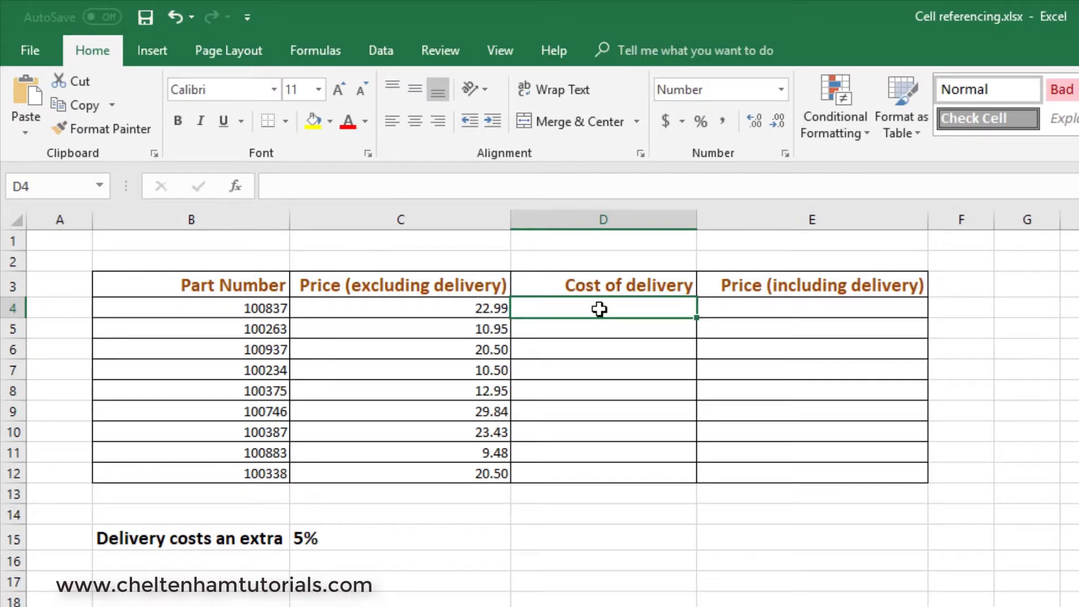
click(439, 312)
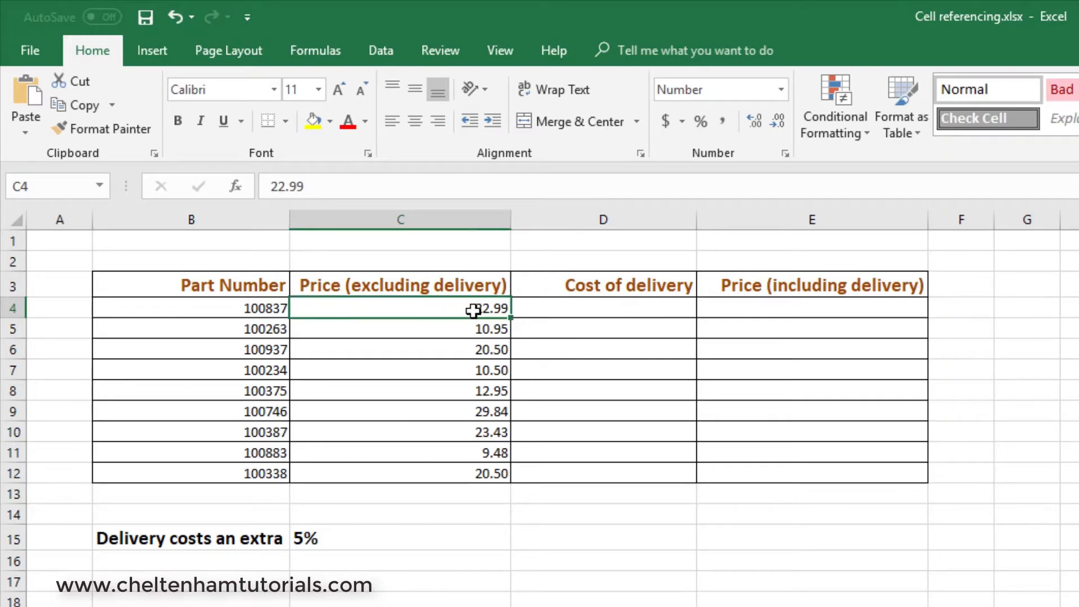
click(334, 538)
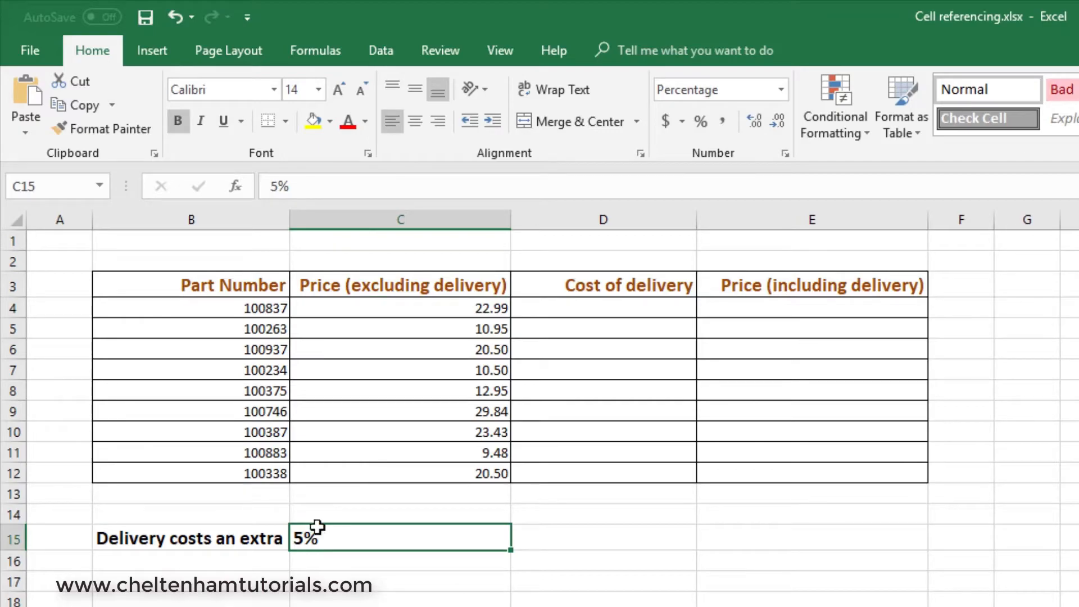
Step: Enter the formula =C4*C15 in cell D4 to calculate the first part's cost of delivery
click(574, 313)
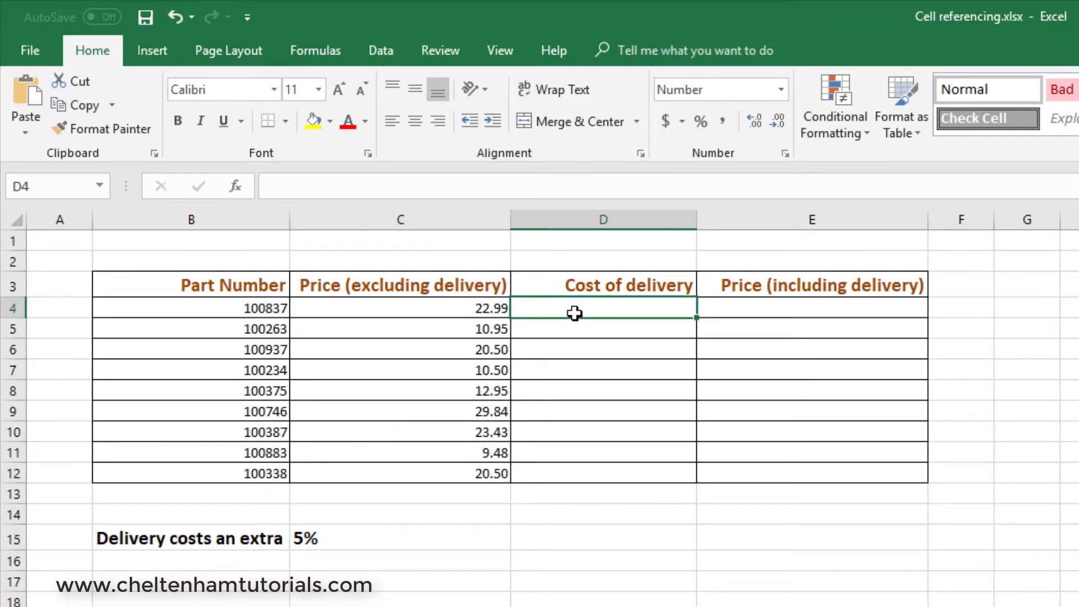
text(=)
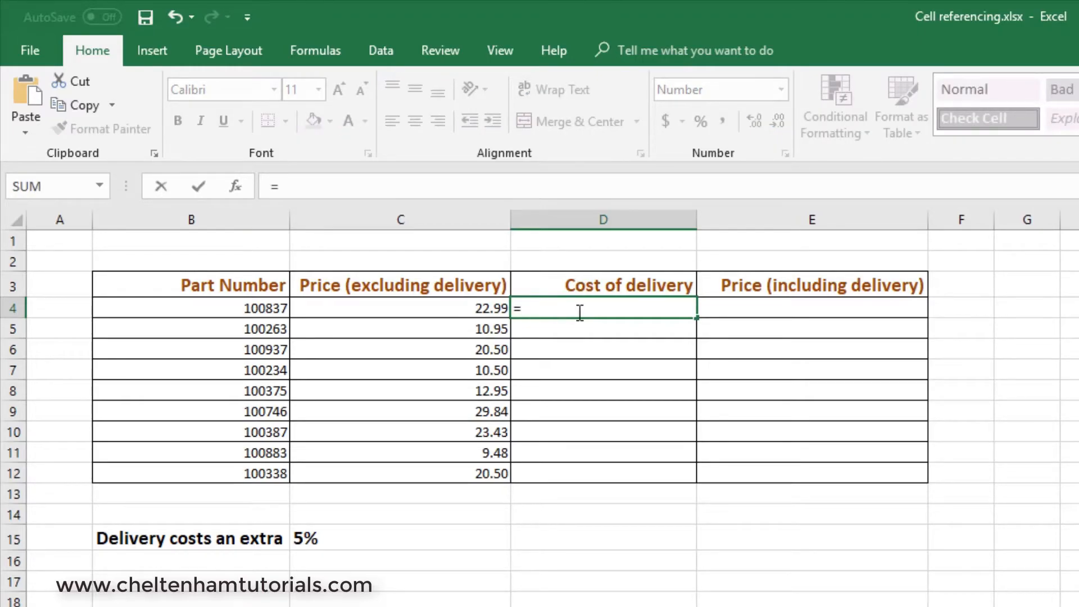
click(392, 306)
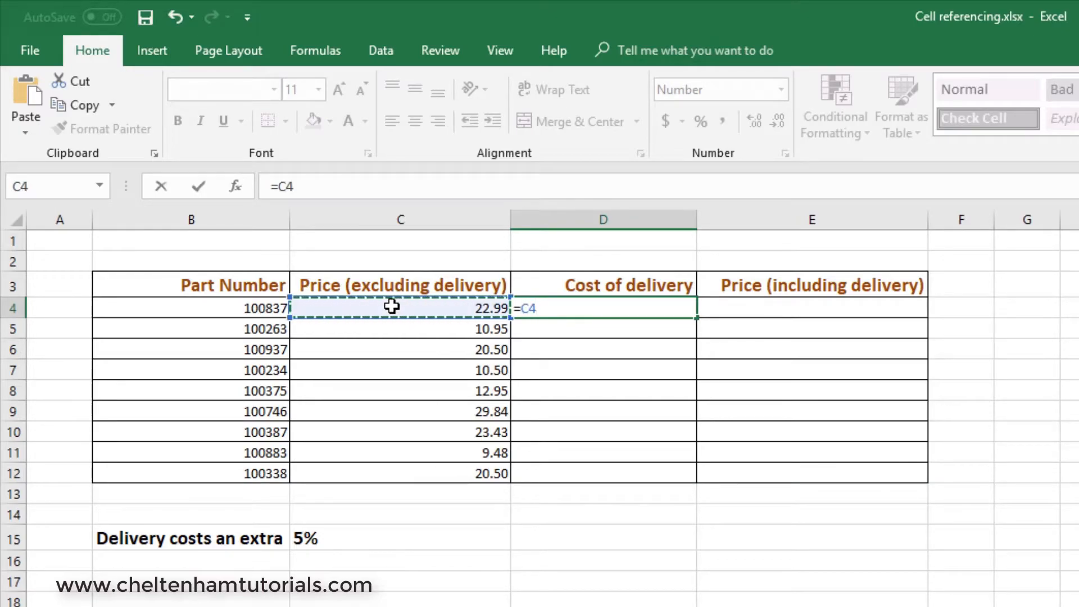
text(*)
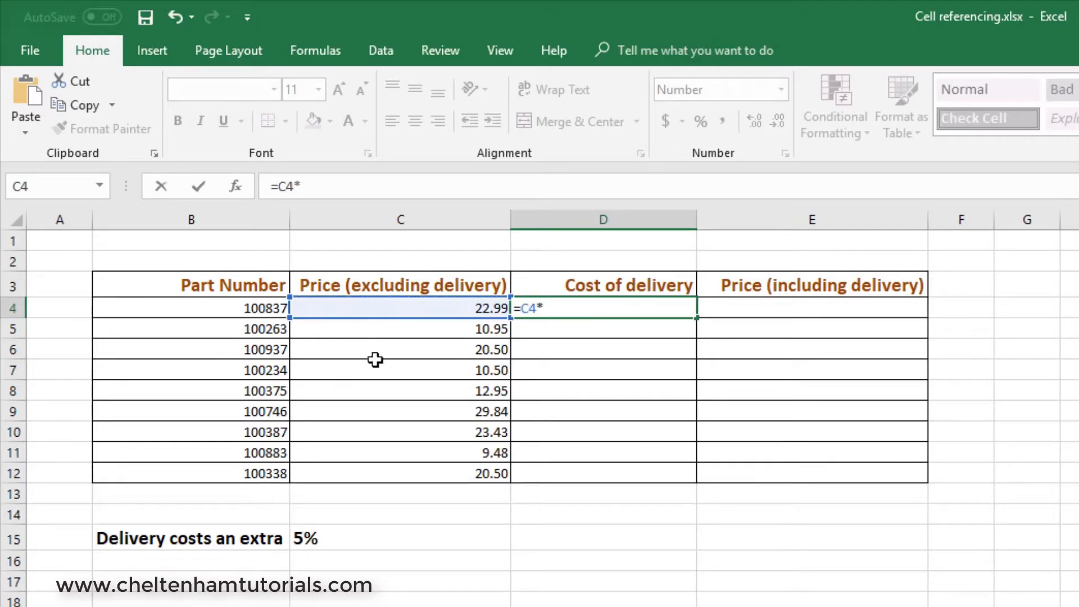
click(328, 539)
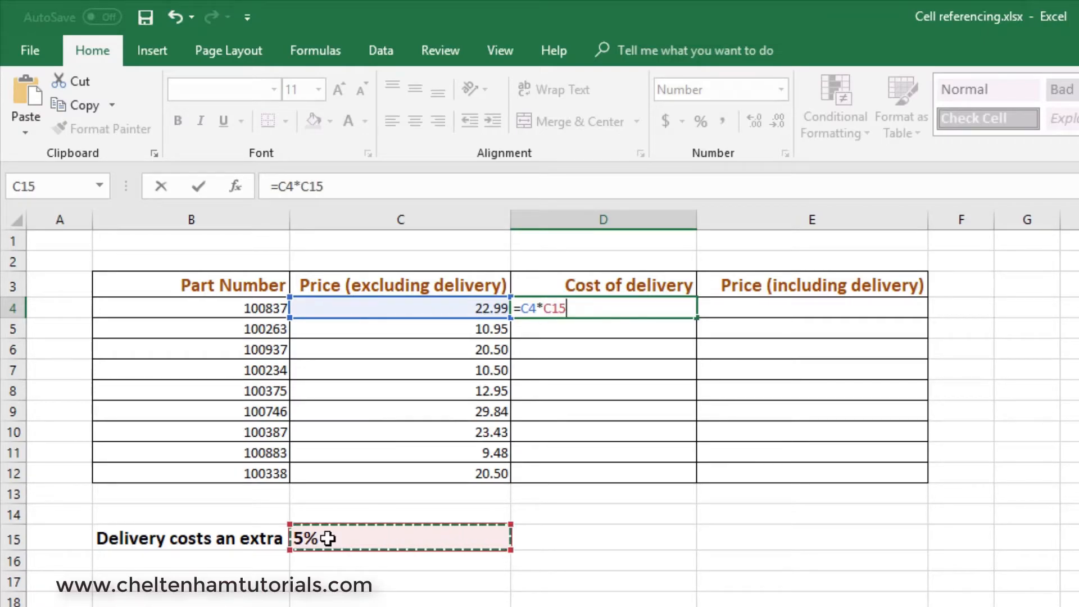
key(Return)
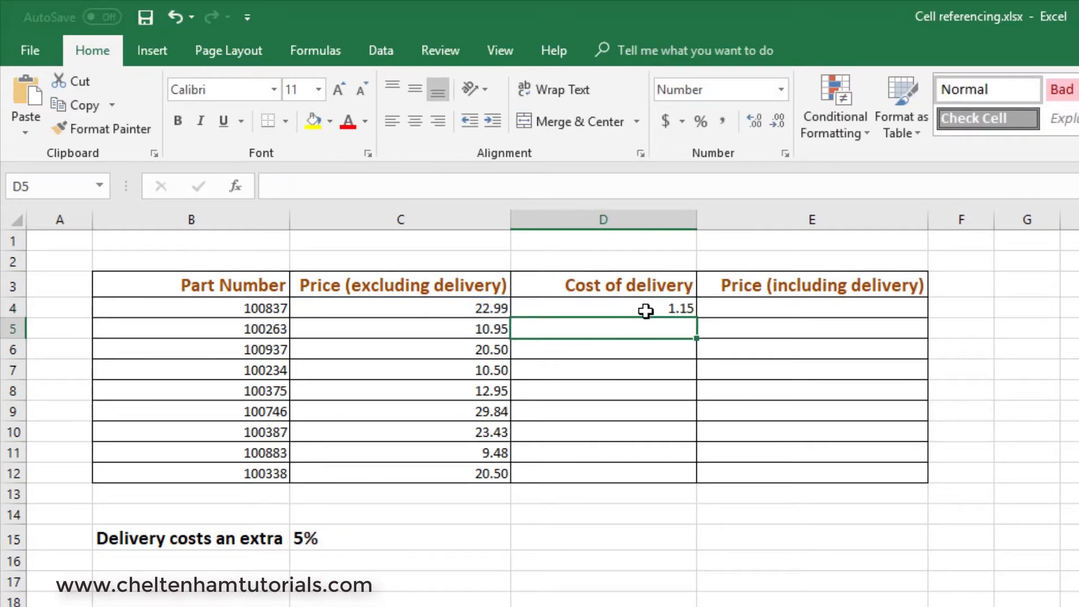
Step: Fill the Cost of delivery formula from cell D4 down to D12
click(645, 311)
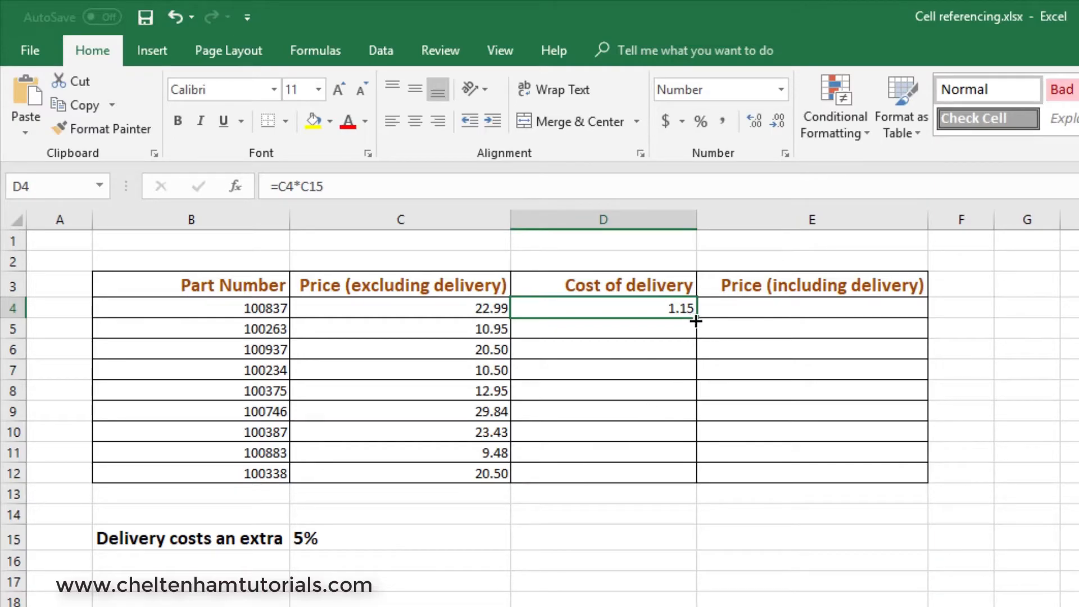
drag(696, 320, 694, 482)
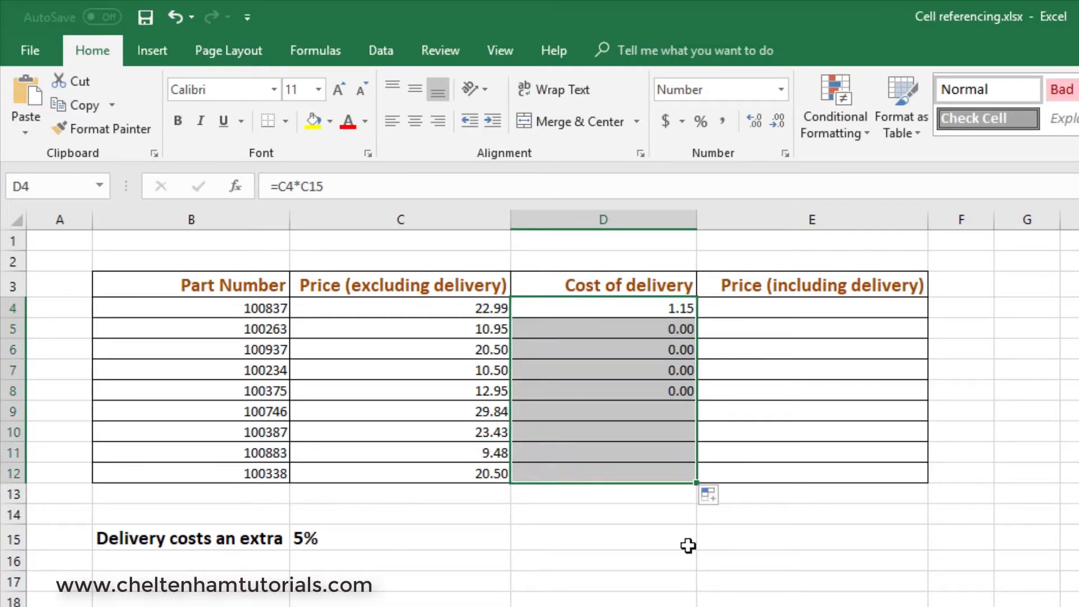
click(681, 560)
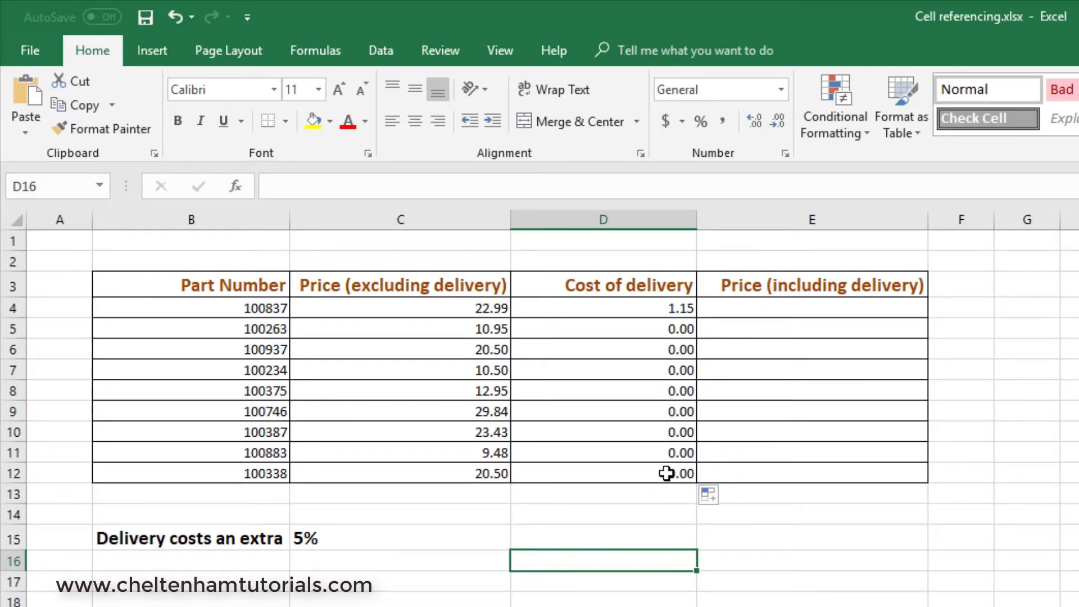
Step: Compare the formulas in D4 and D5 with the price cells C4 and C5 and the cells C15 and C16 they reference
click(633, 308)
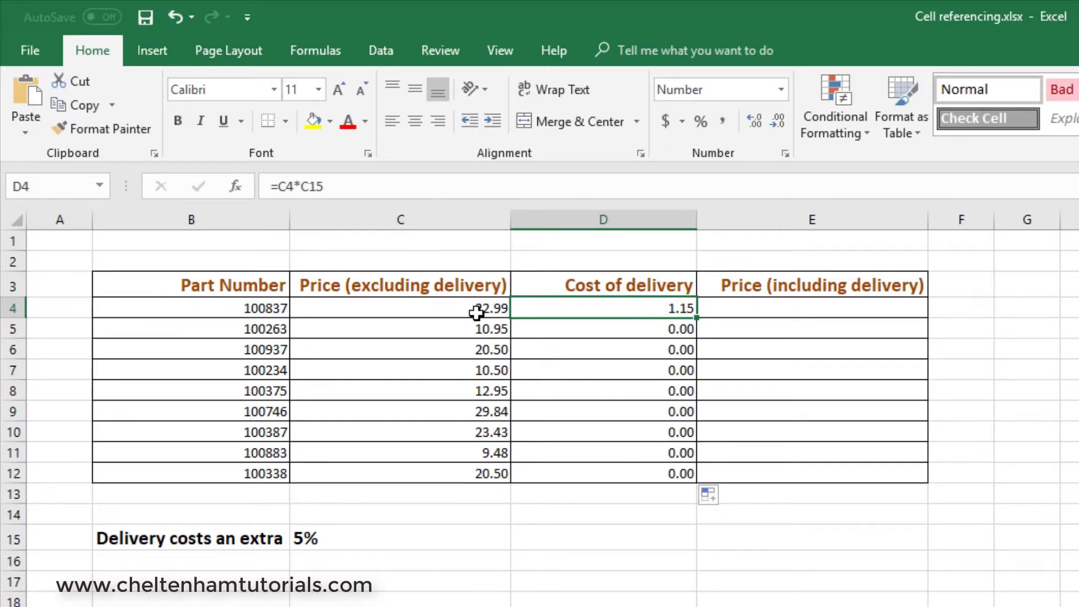
click(464, 311)
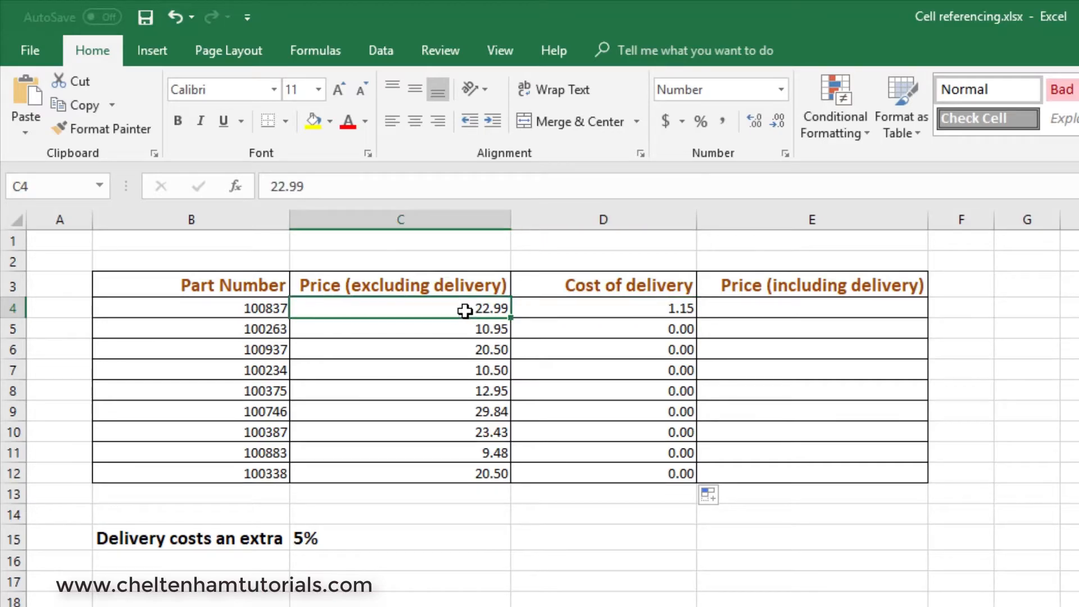
click(374, 544)
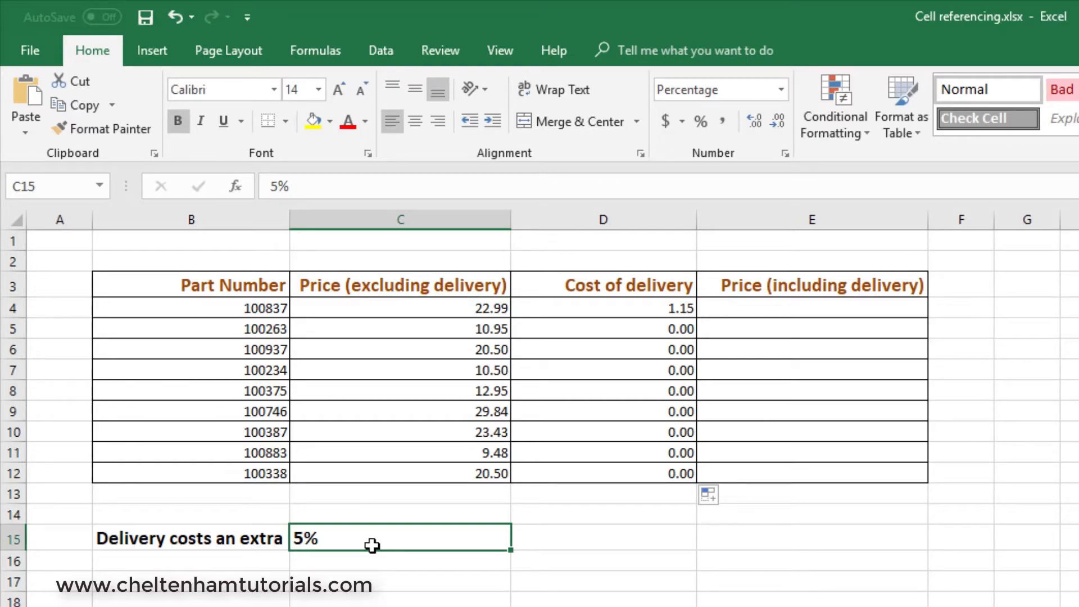
click(640, 309)
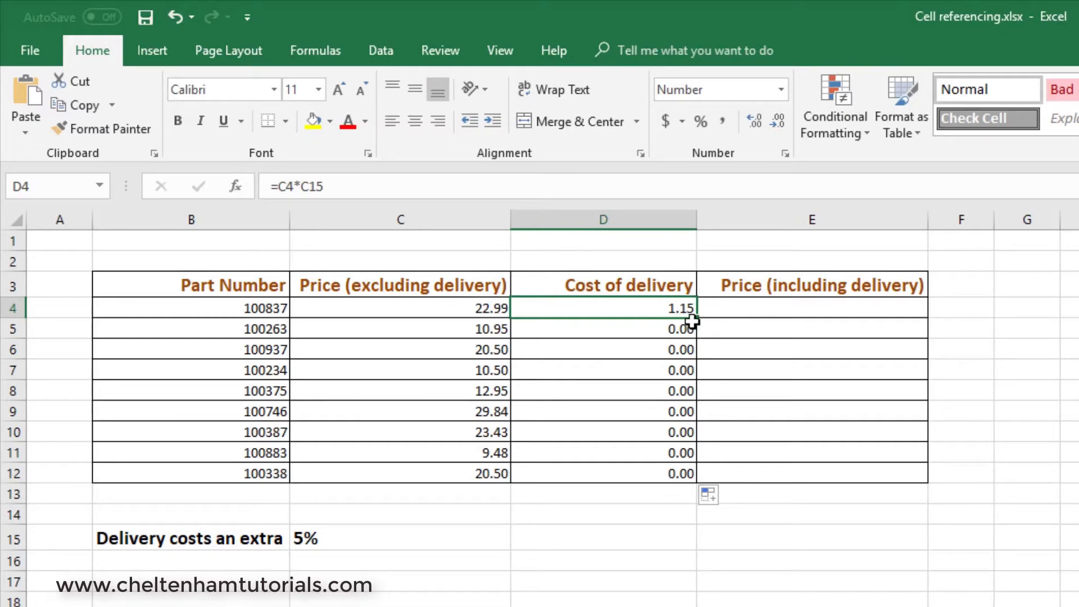
click(655, 330)
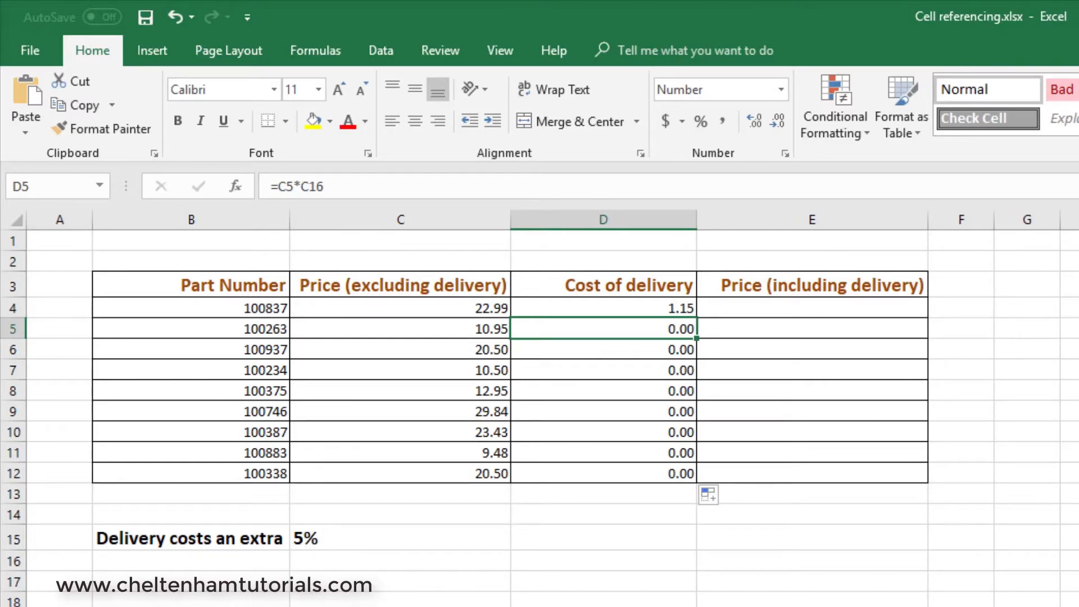
click(316, 561)
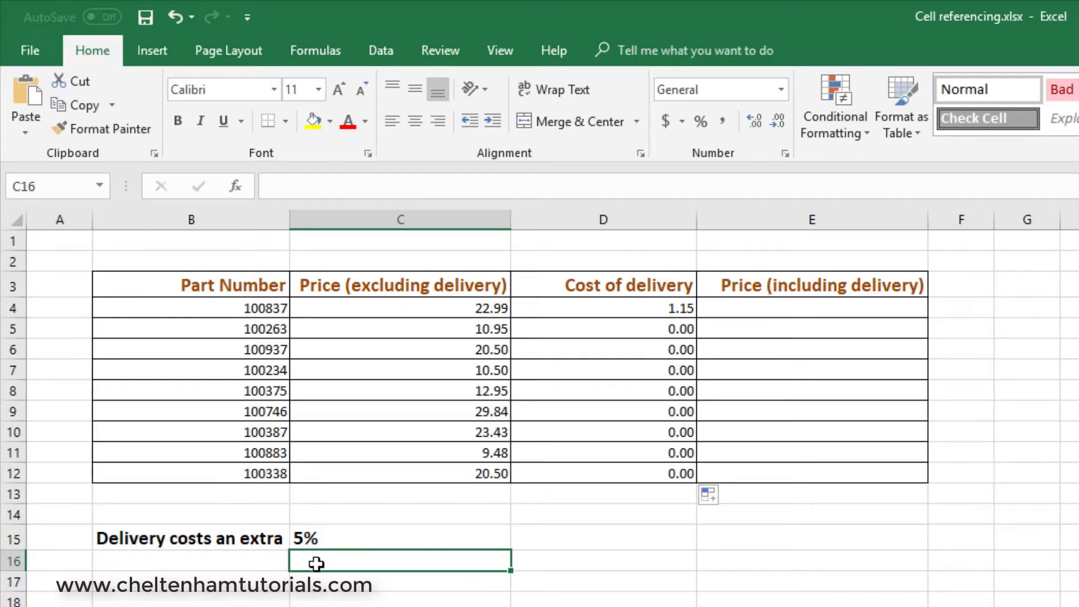
click(654, 310)
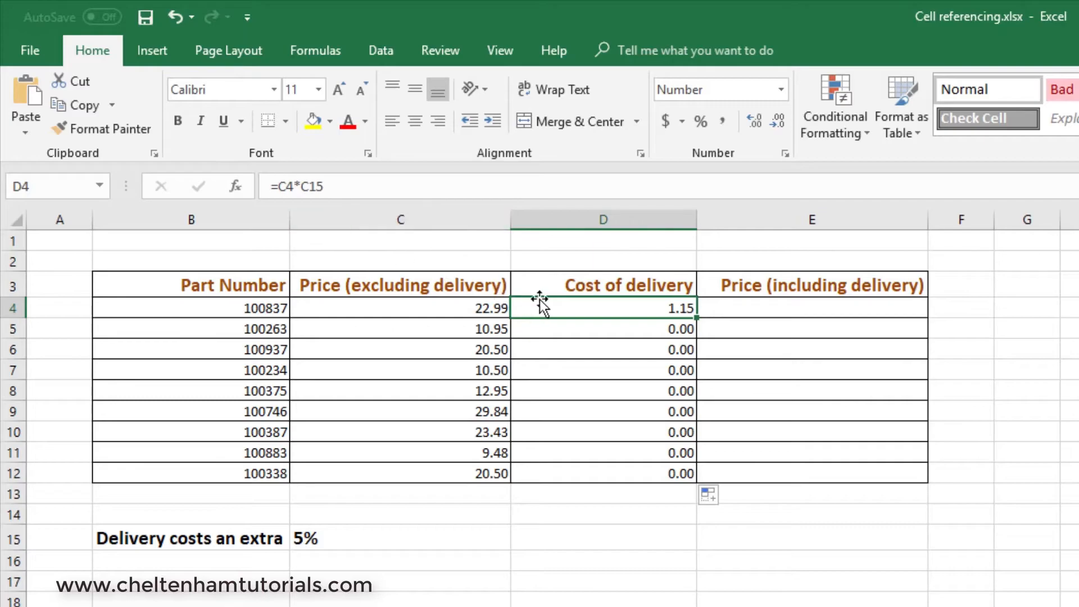
click(448, 310)
click(337, 534)
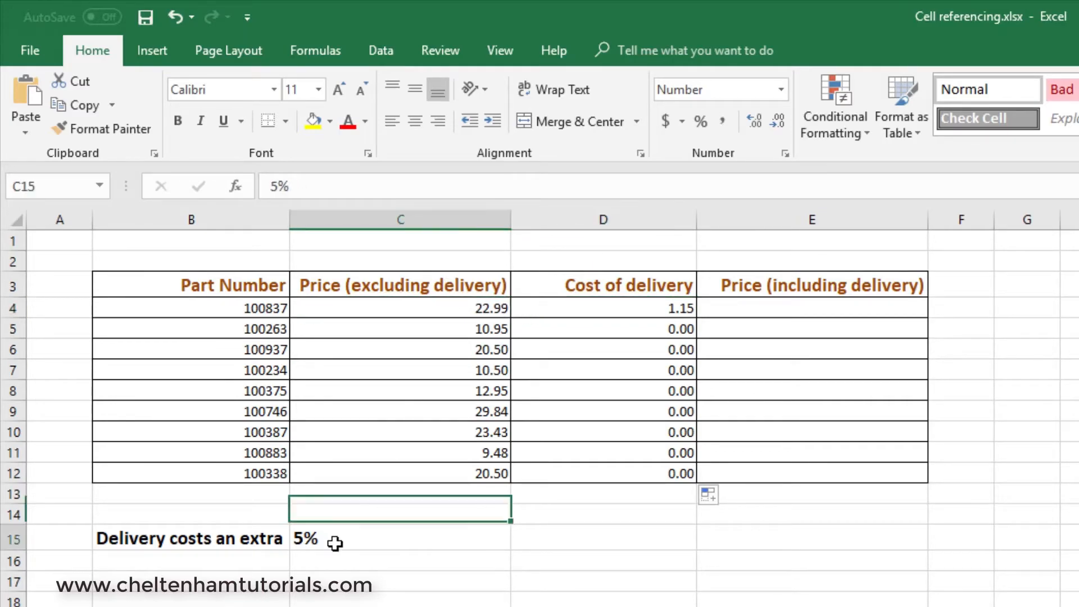
click(573, 331)
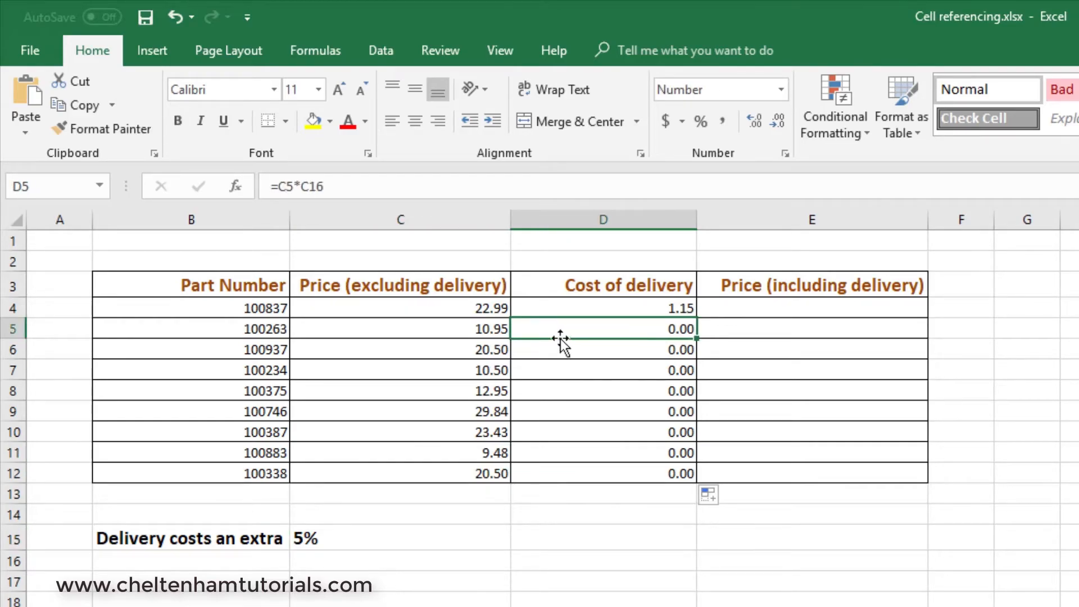
click(472, 329)
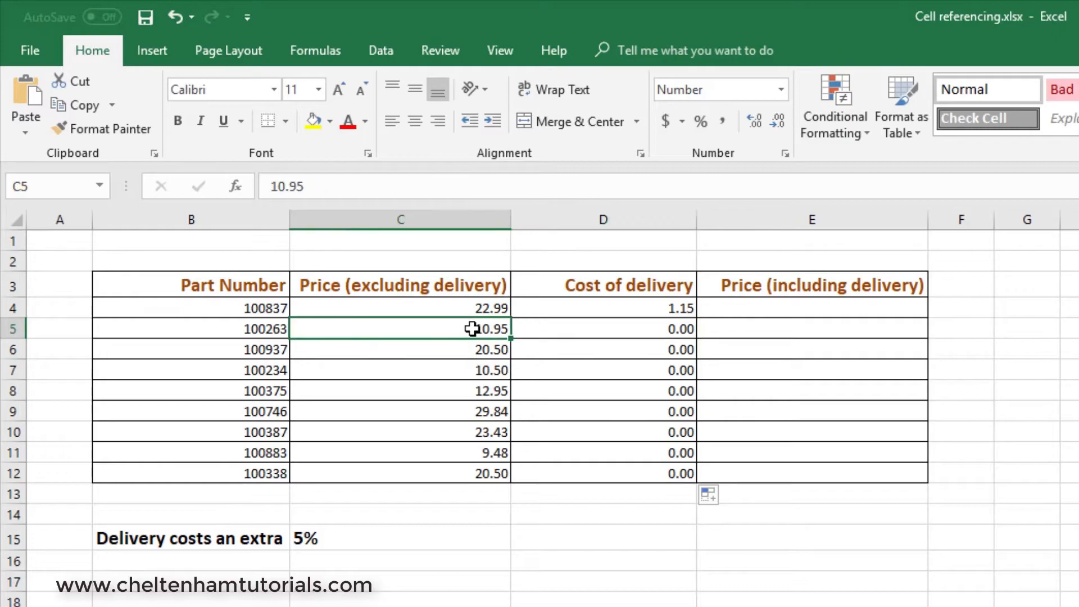
click(378, 562)
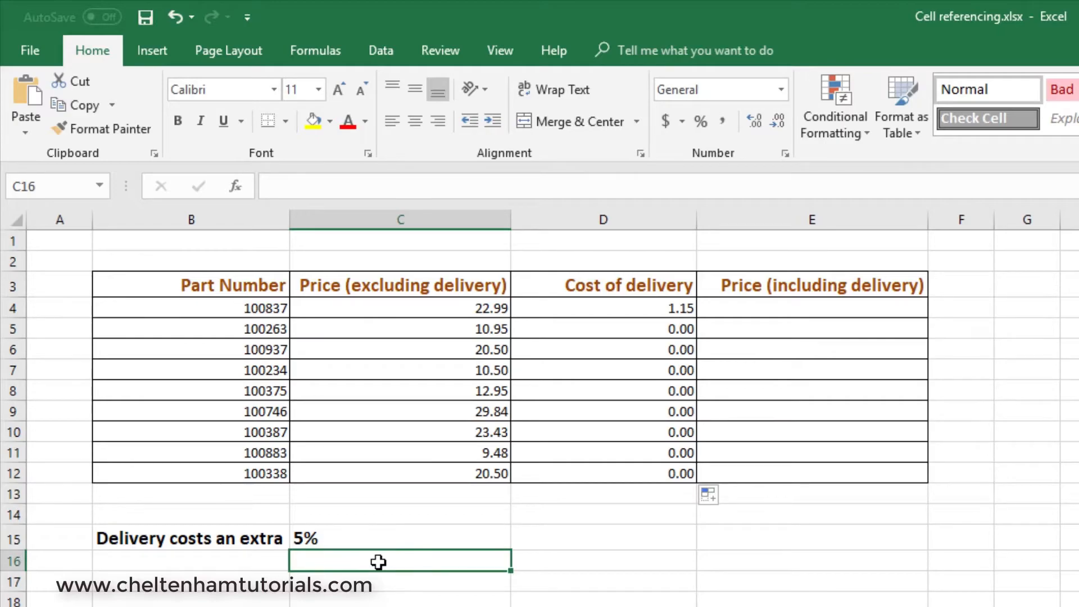
Step: Clear the copied Cost of delivery formulas from cells D5 to D12
click(628, 328)
drag(627, 327, 611, 475)
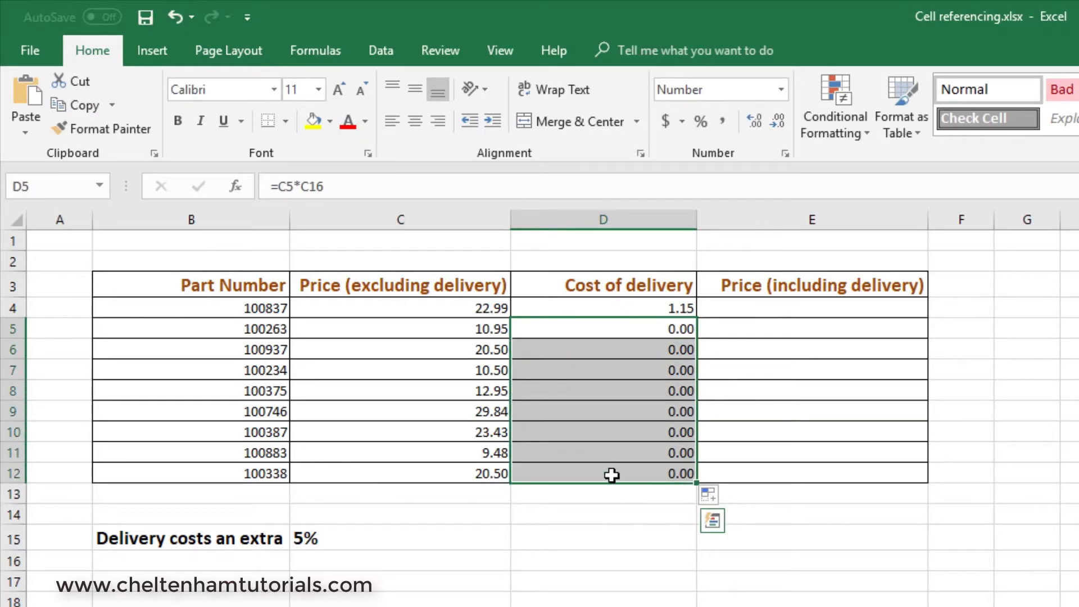
key(Delete)
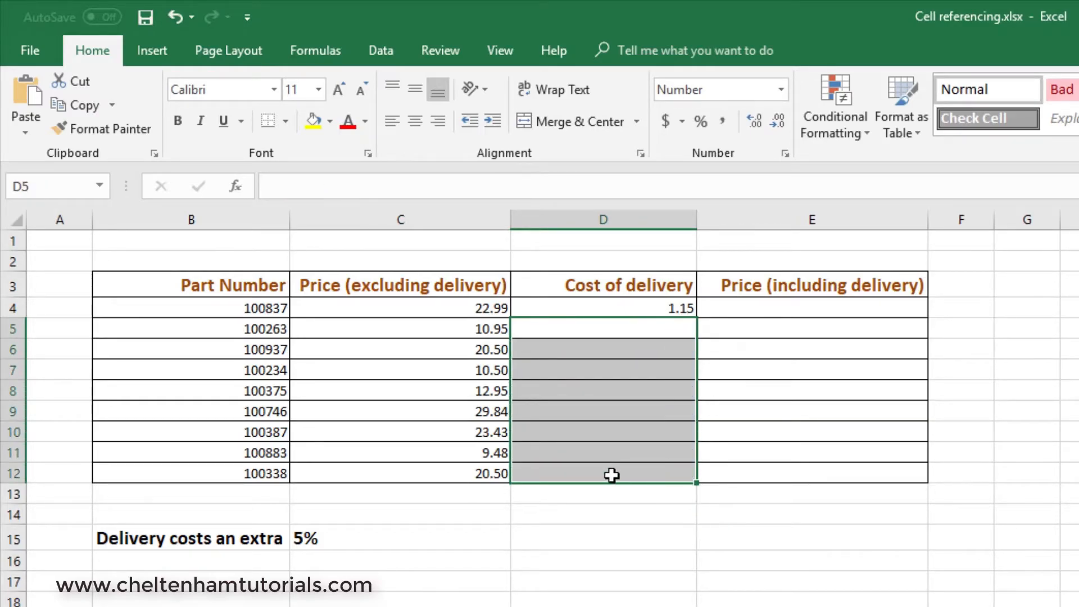
click(612, 475)
Step: Enter the formula =C5*C15 in cell D5 to calculate the second part's cost of delivery
click(642, 330)
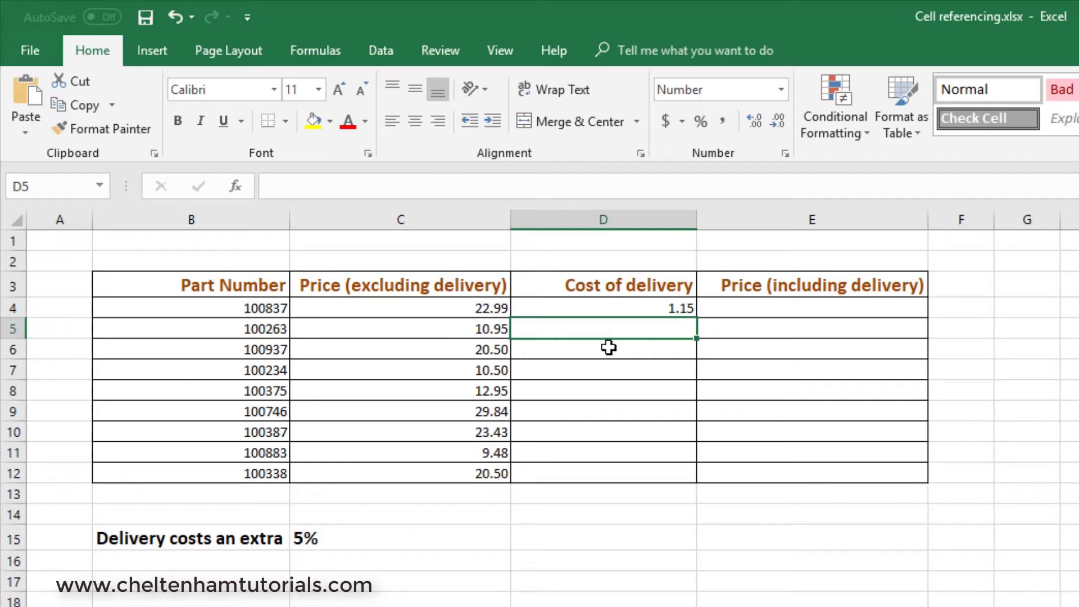
text(=)
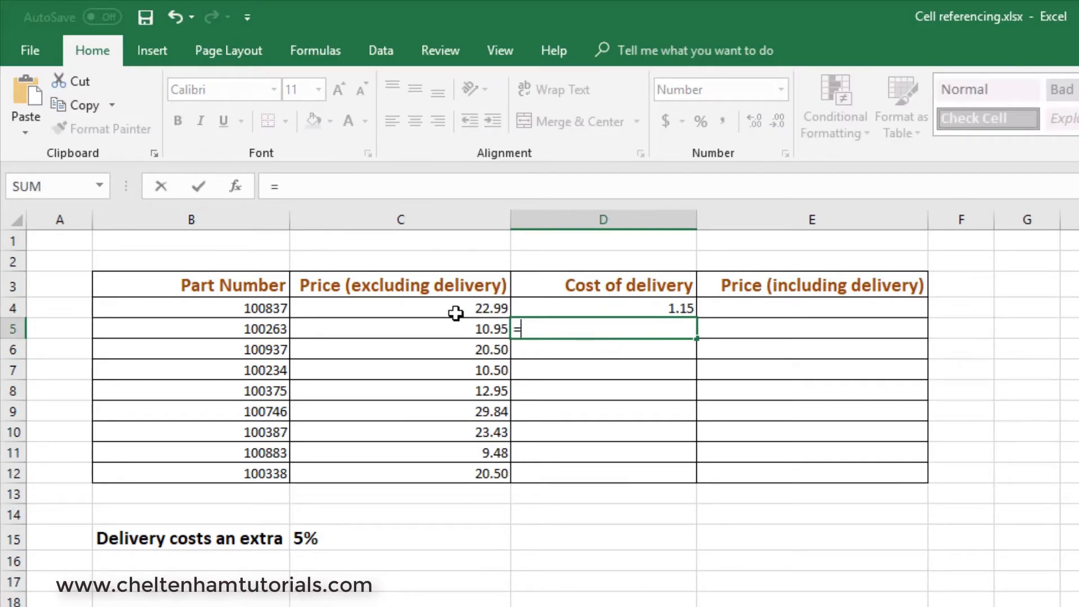
click(447, 331)
text(*)
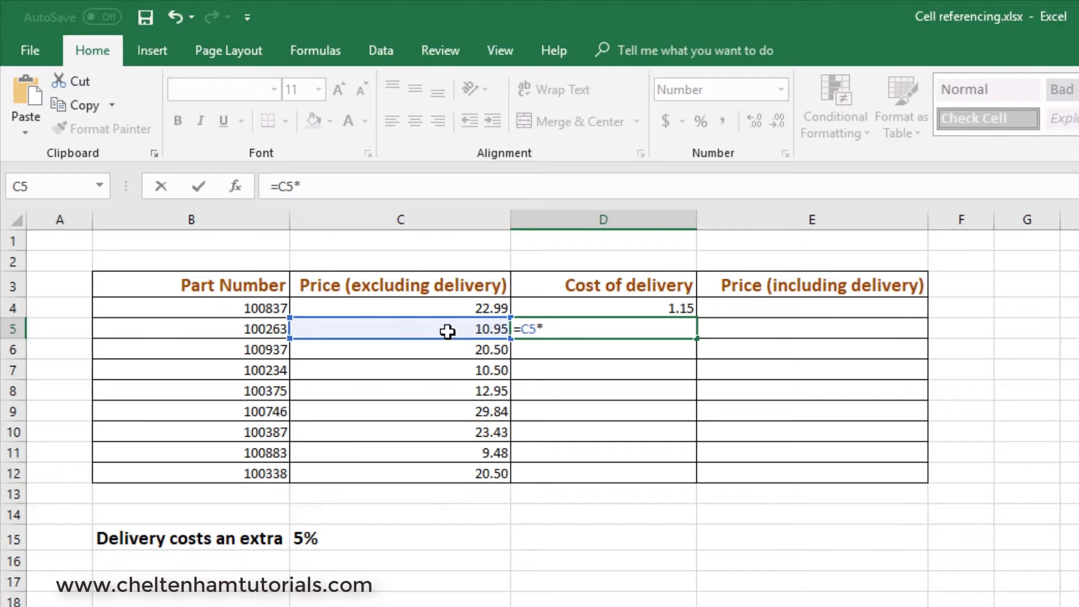
click(316, 539)
key(Return)
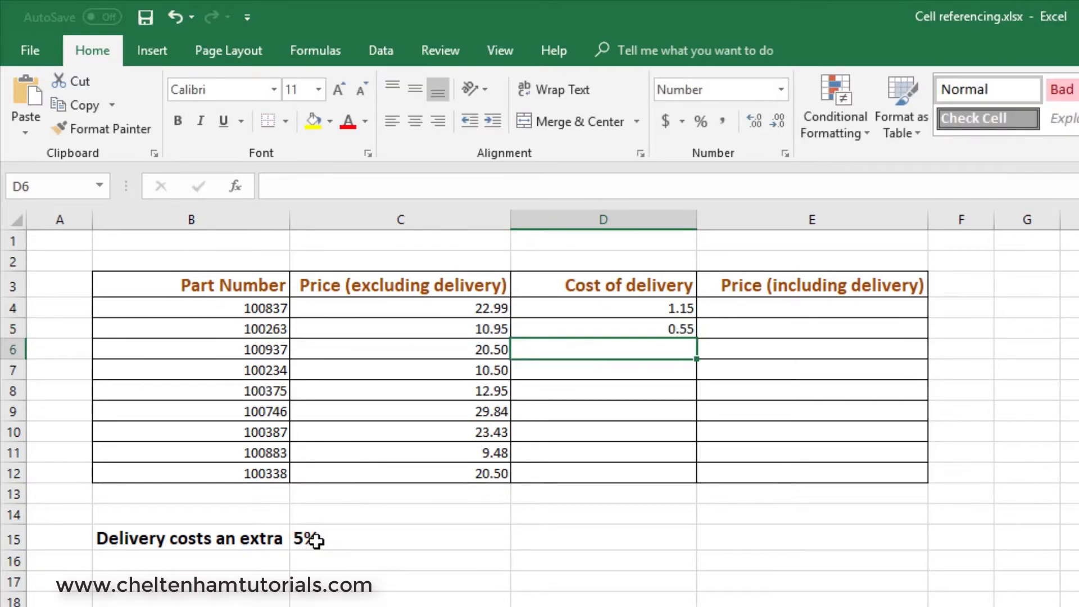
Step: Fill the Cost of delivery formula from cell D5 down to D12
click(667, 323)
drag(697, 343, 691, 481)
click(693, 561)
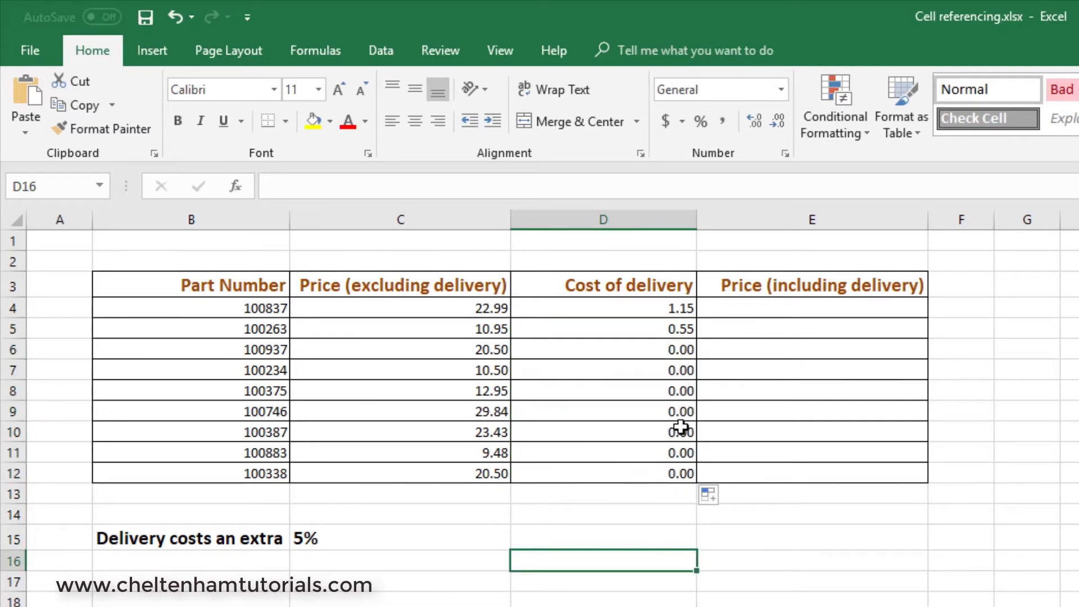
Step: Check the copied formula in D6, and clear all Cost of delivery formulas from D4 to D12
click(677, 351)
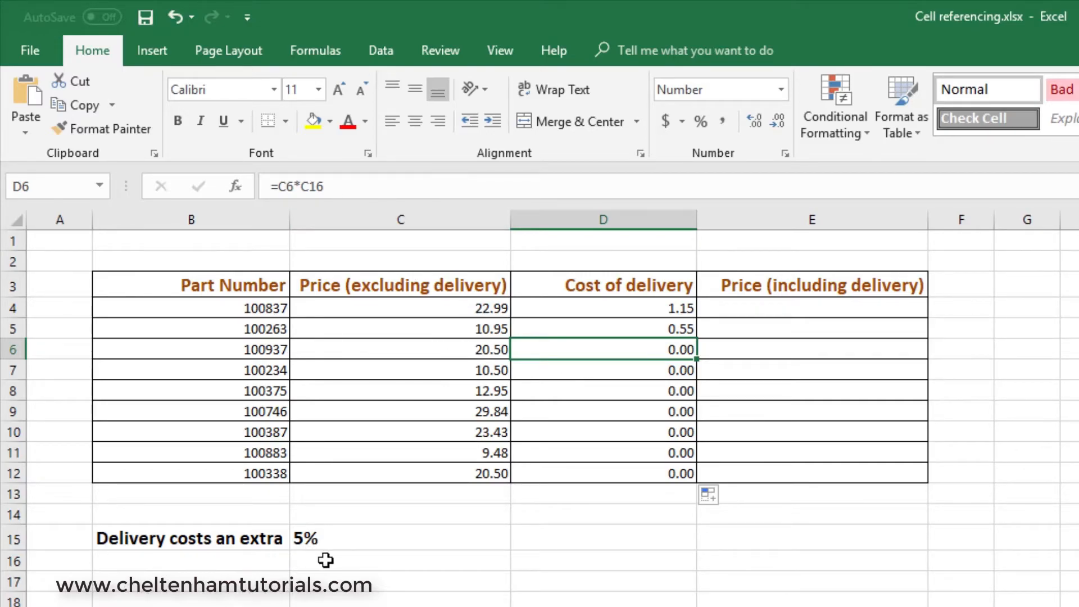
click(638, 581)
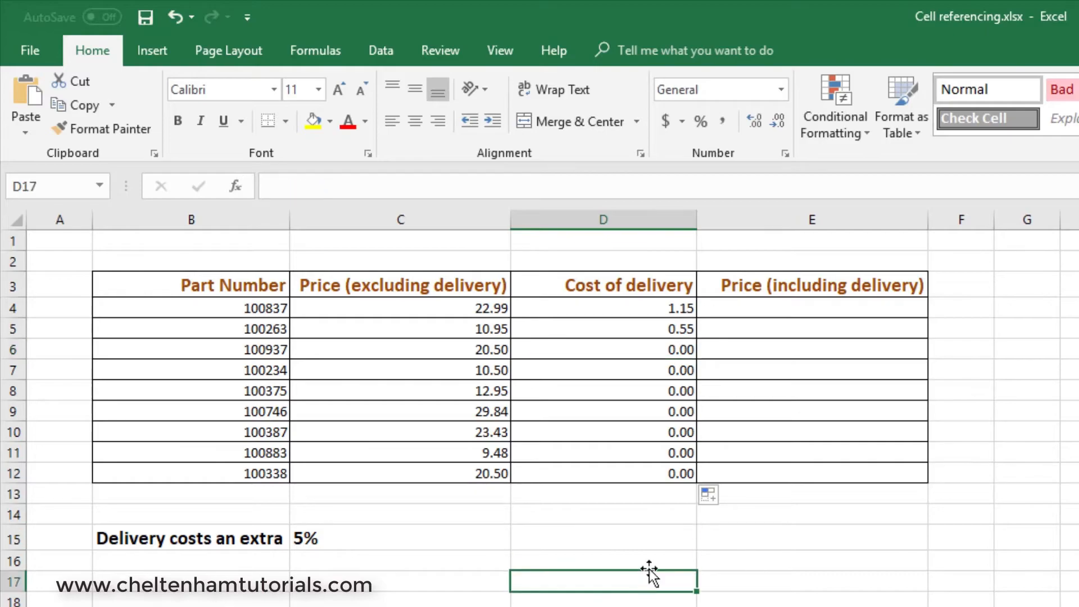
click(667, 332)
drag(666, 331, 664, 480)
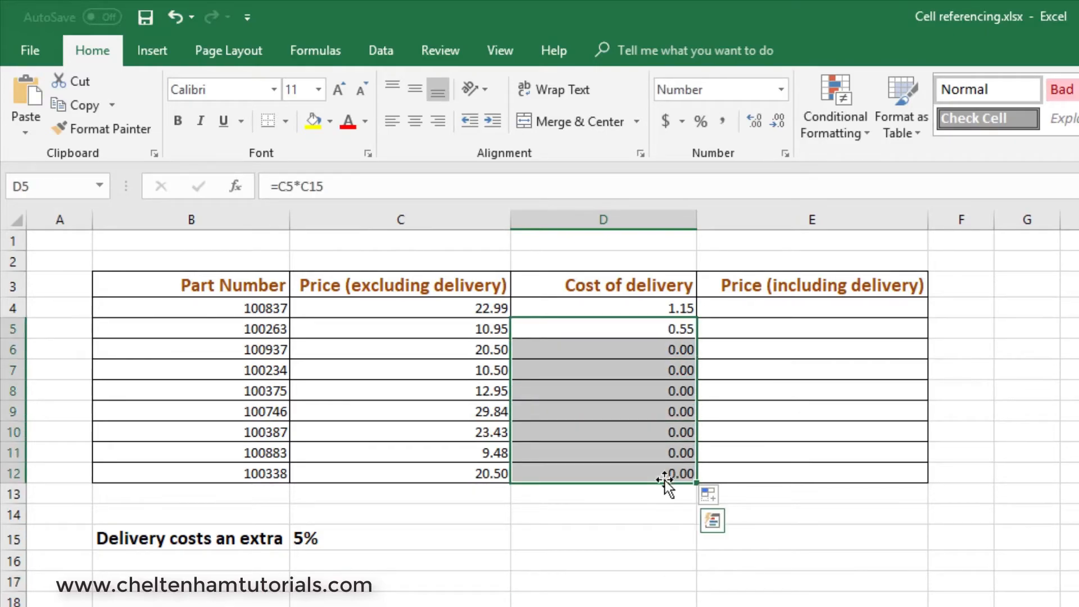
key(Delete)
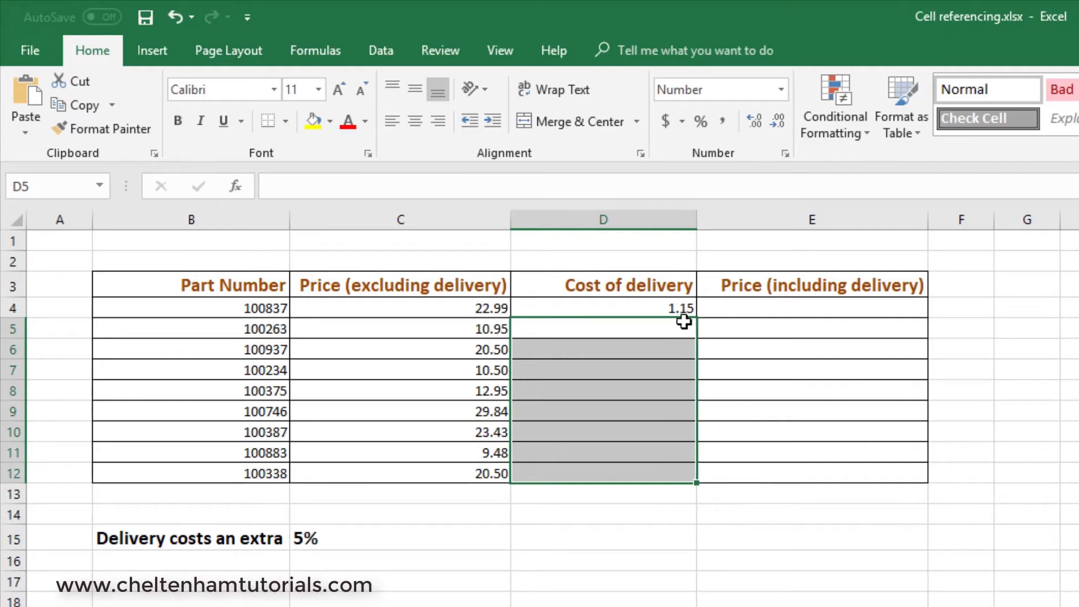
click(671, 305)
key(Delete)
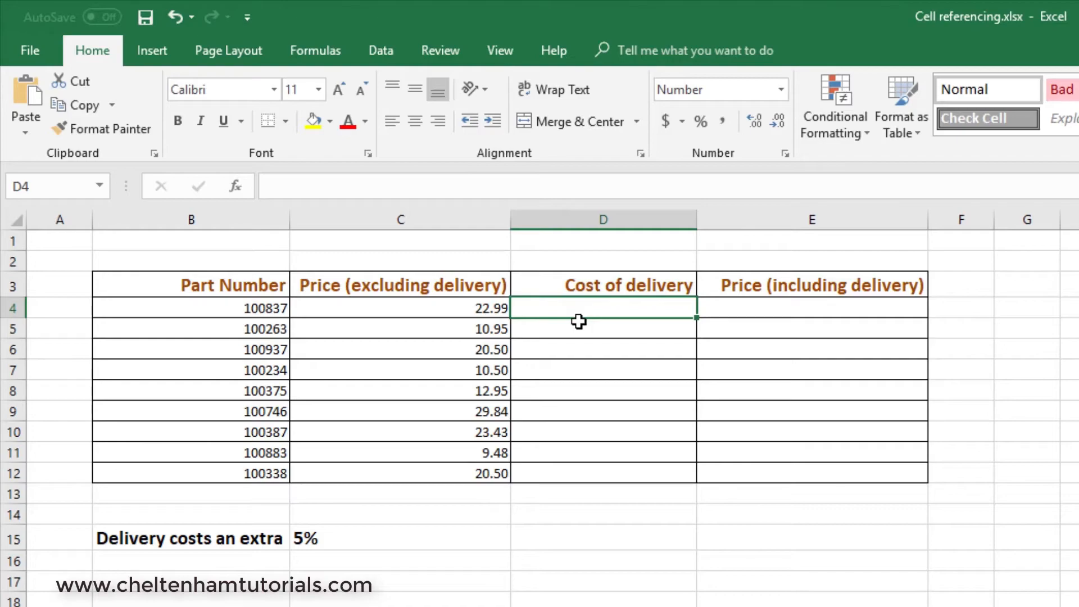
Step: Enter the formula =C4*$C$15 in cell D4 to calculate the first part's cost of delivery with an absolute reference
text(=)
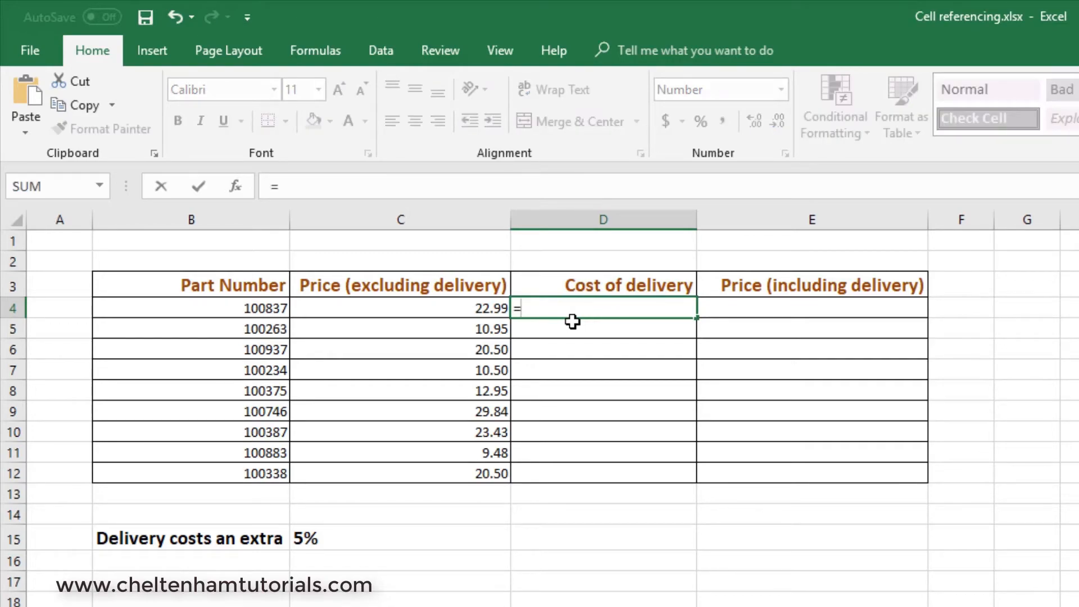
click(458, 306)
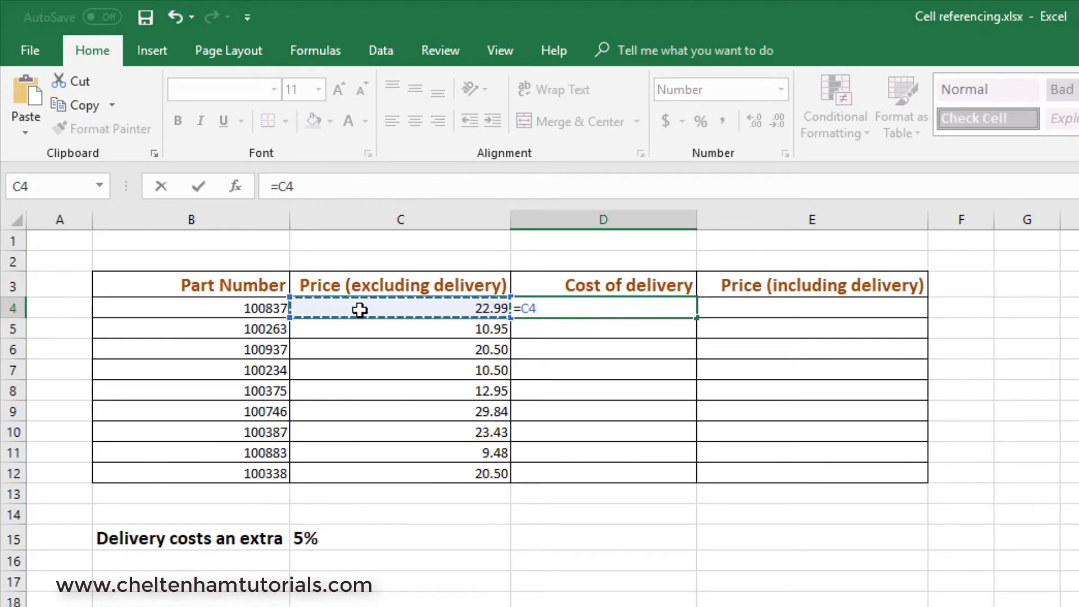
text(*)
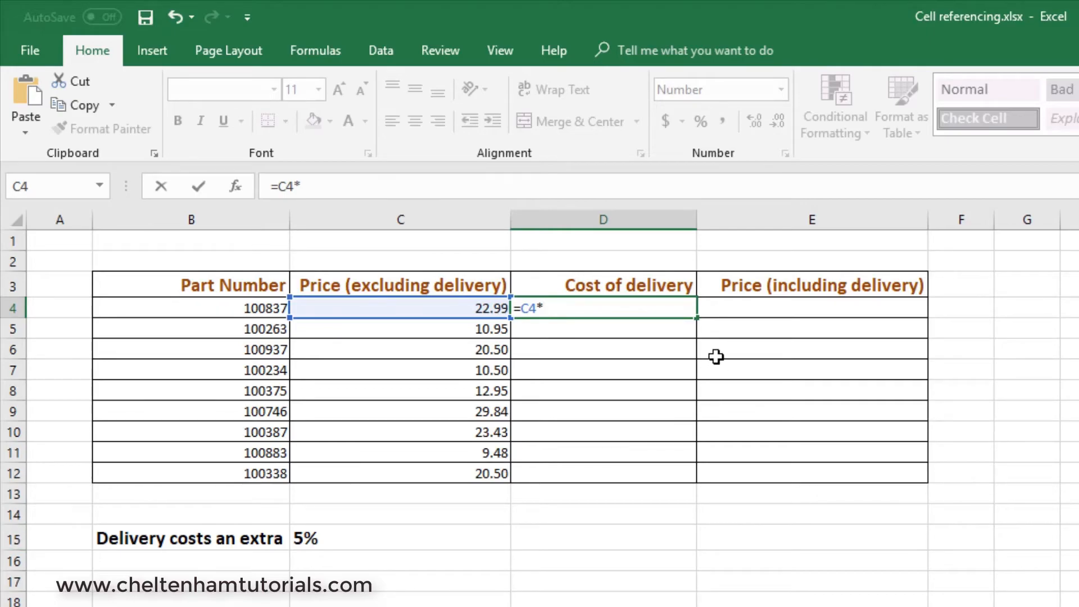
text($c$15)
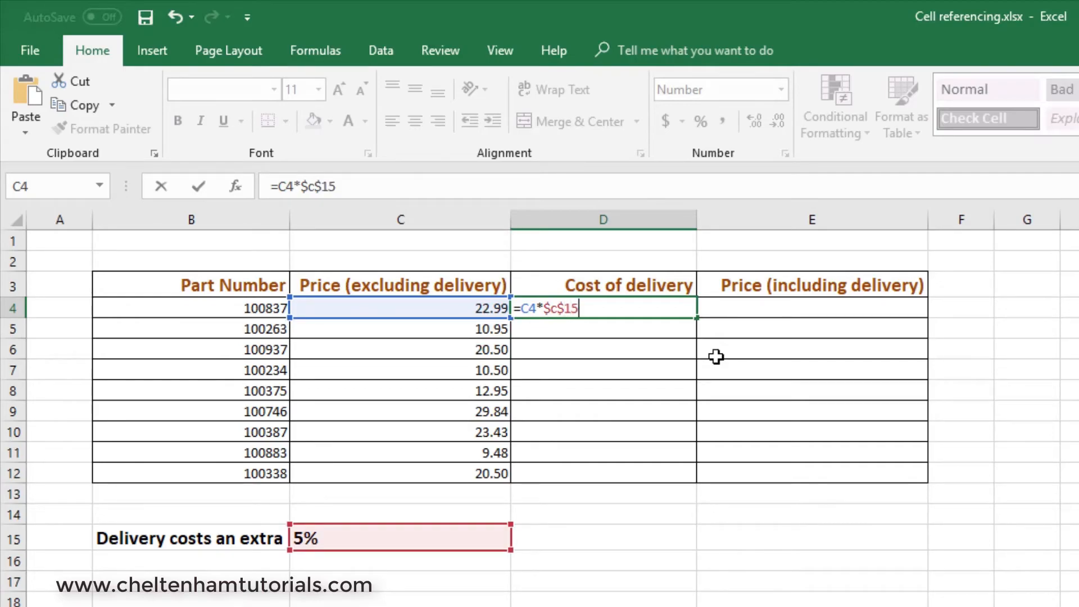
key(Return)
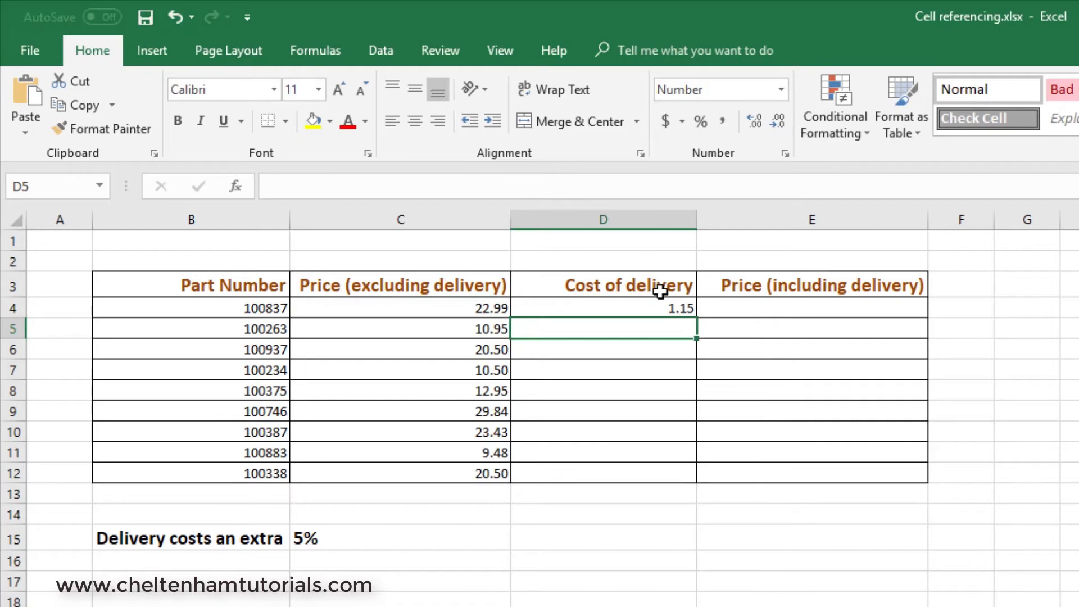
Step: Fill the Cost of delivery formula from D4 down to D12, and check D12's formula against the percentage in C15
click(647, 308)
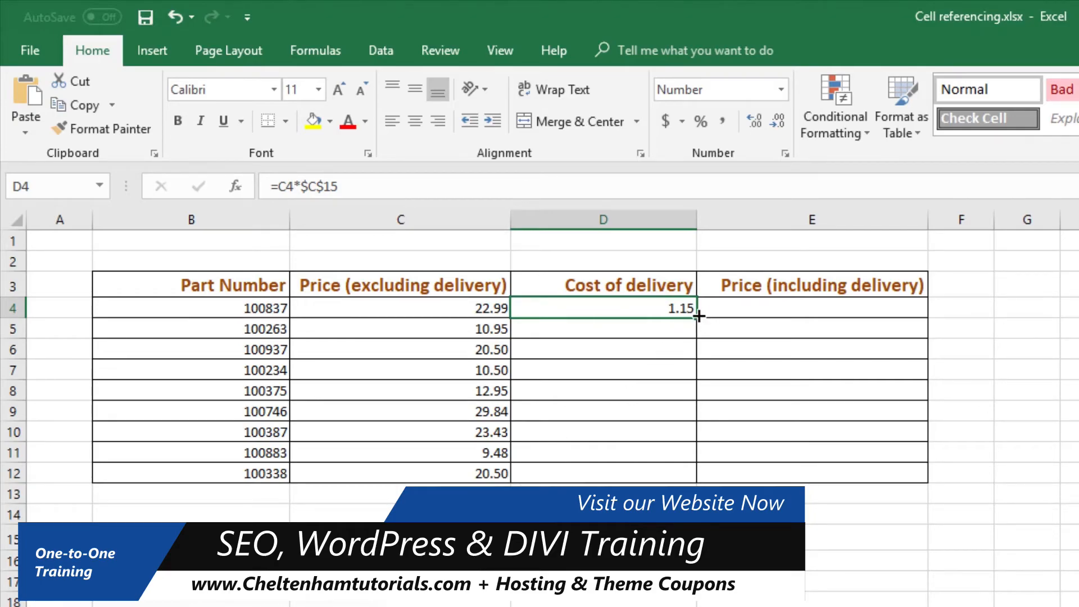
drag(697, 319, 682, 485)
click(655, 558)
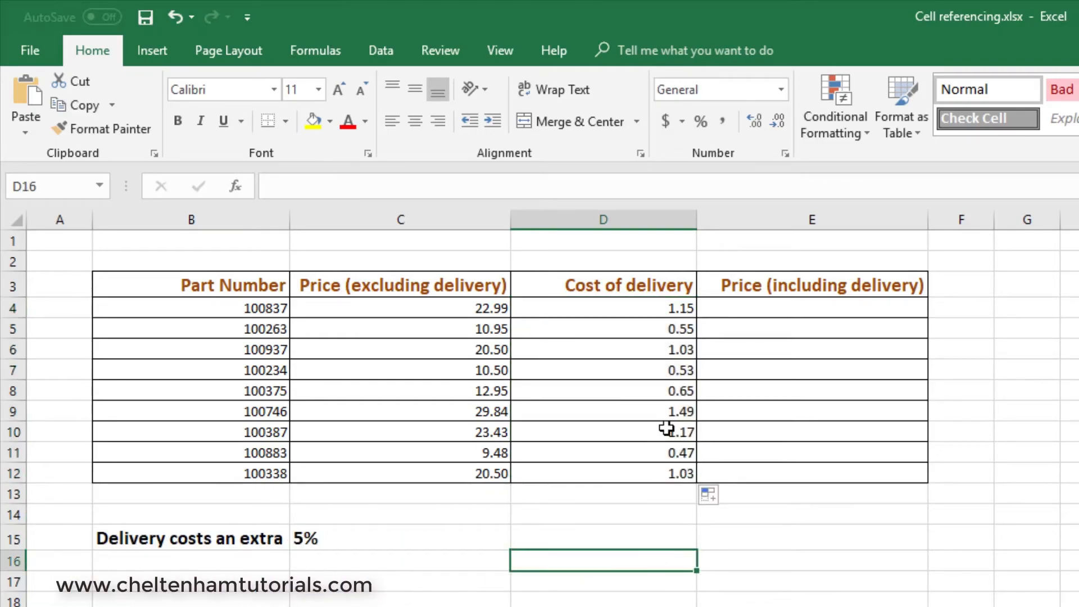
click(639, 469)
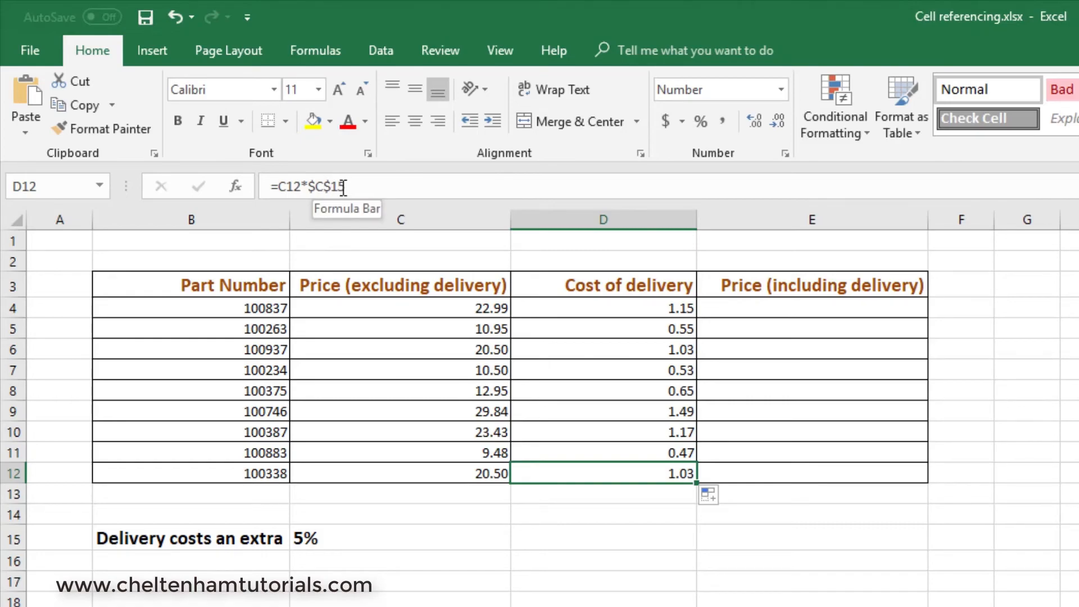
click(326, 538)
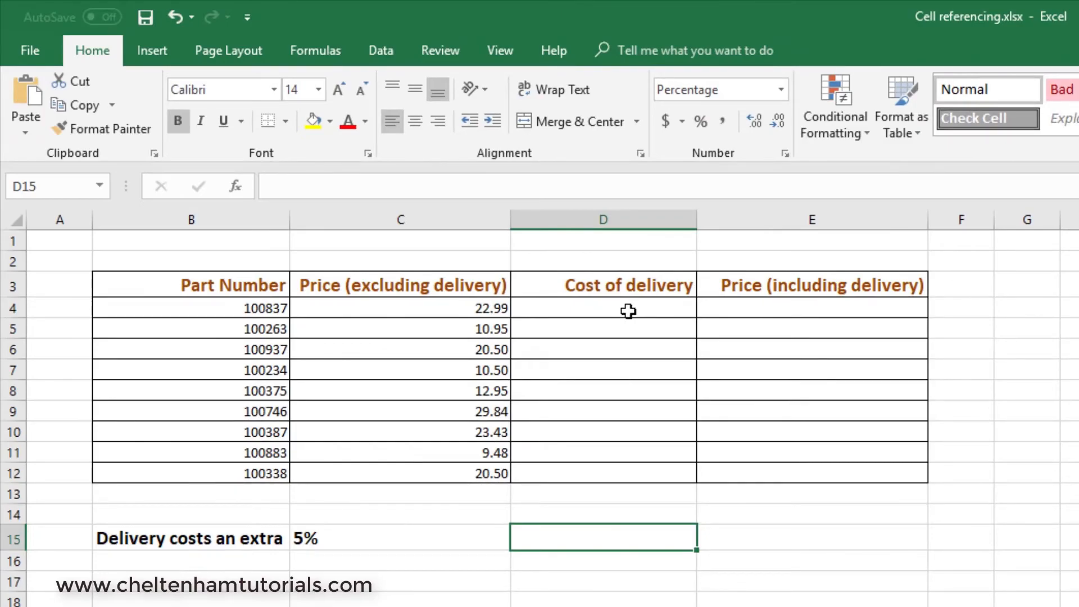
Step: Build the formula =C4*$C$15 in the empty cell D4, converting the reference to C15 from relative to absolute
click(629, 312)
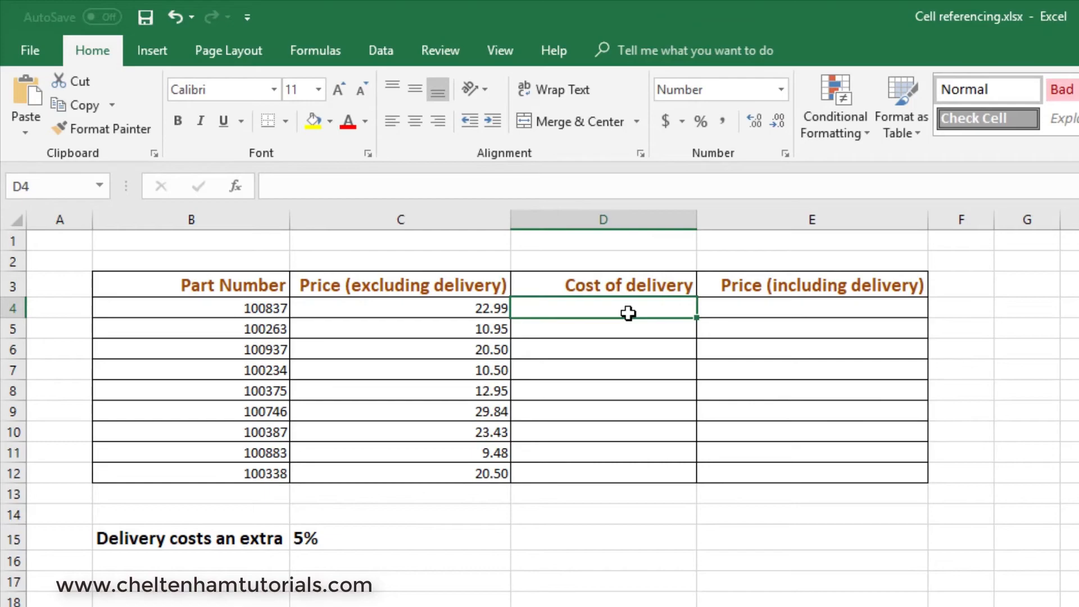
text(=)
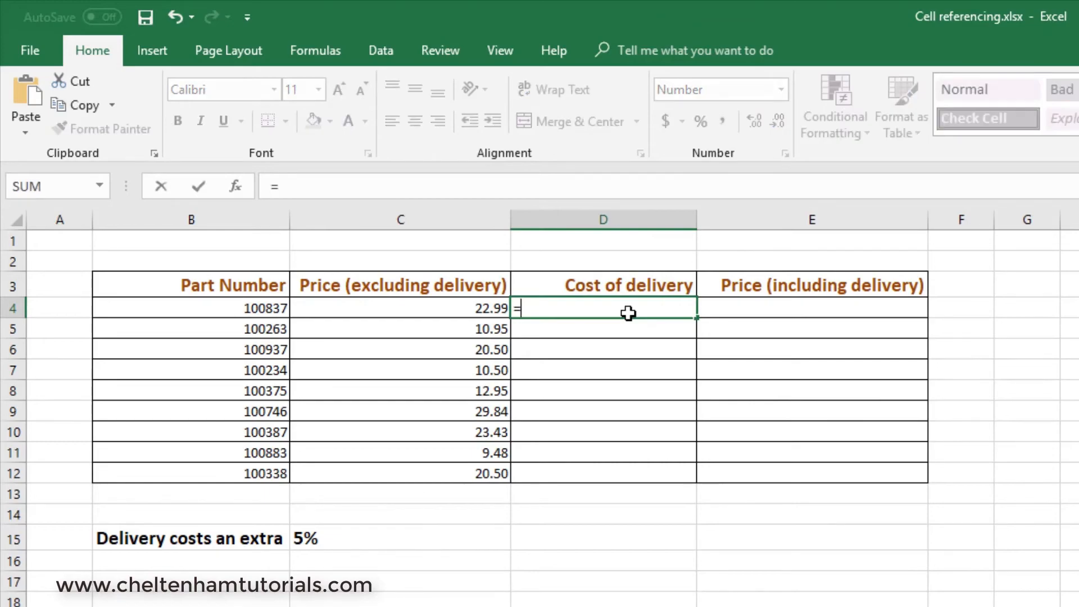
click(426, 307)
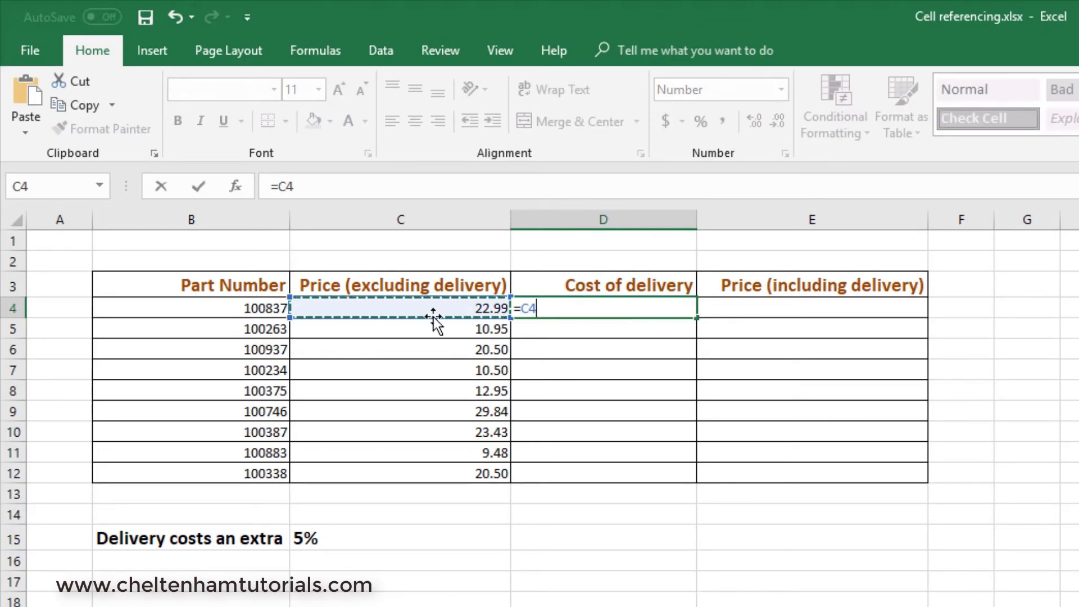
text(*)
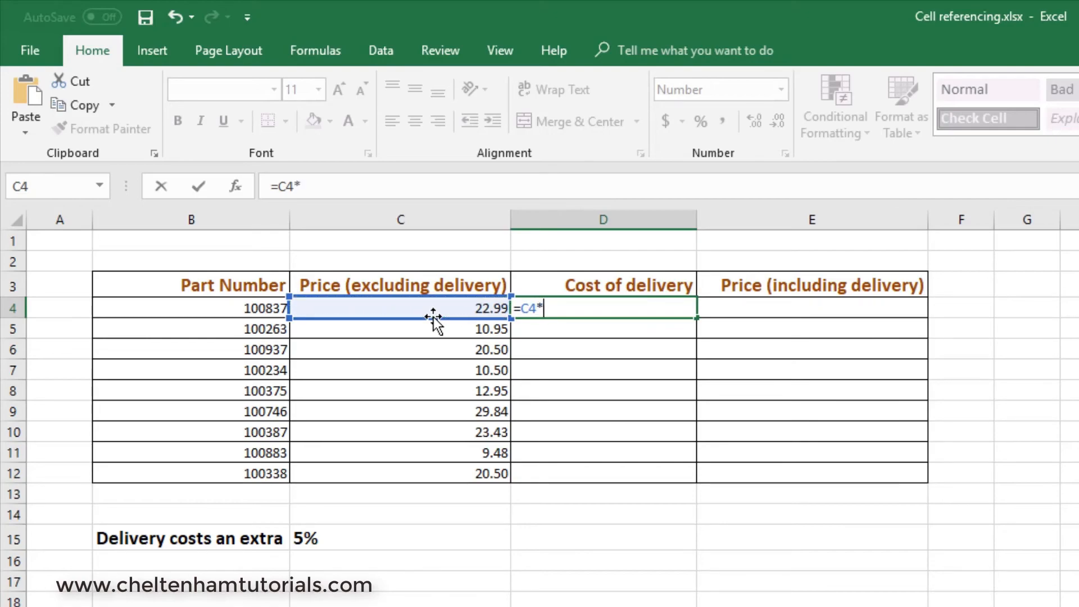
click(321, 541)
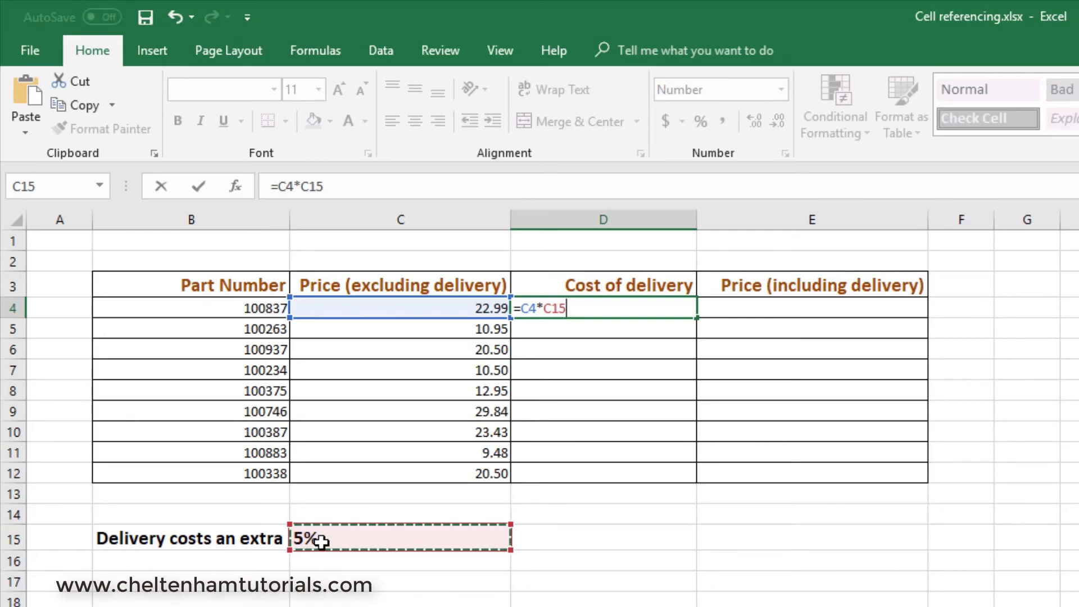
key(F4)
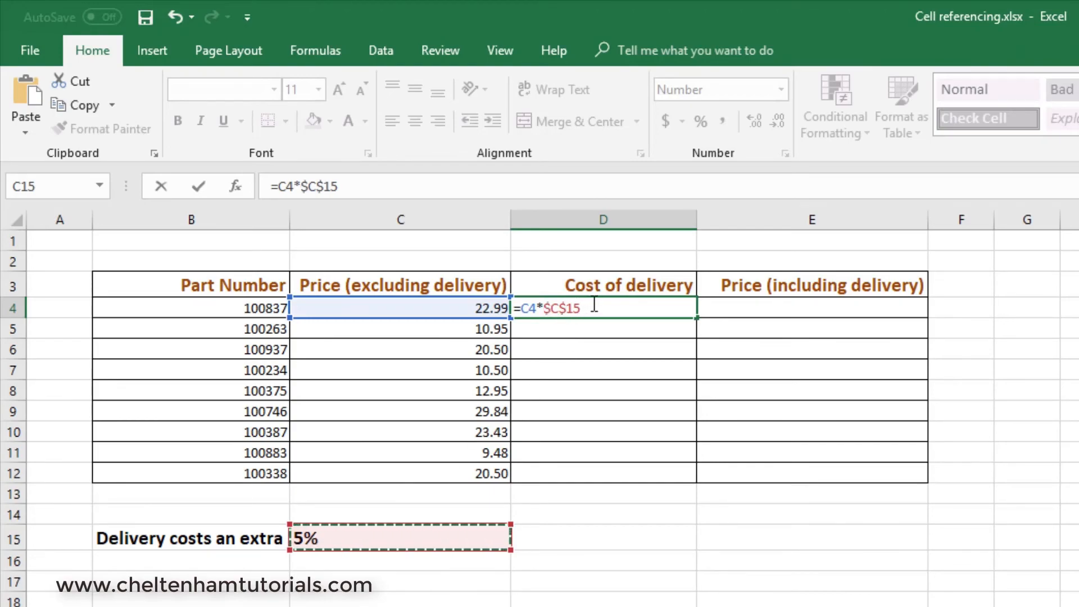
key(Return)
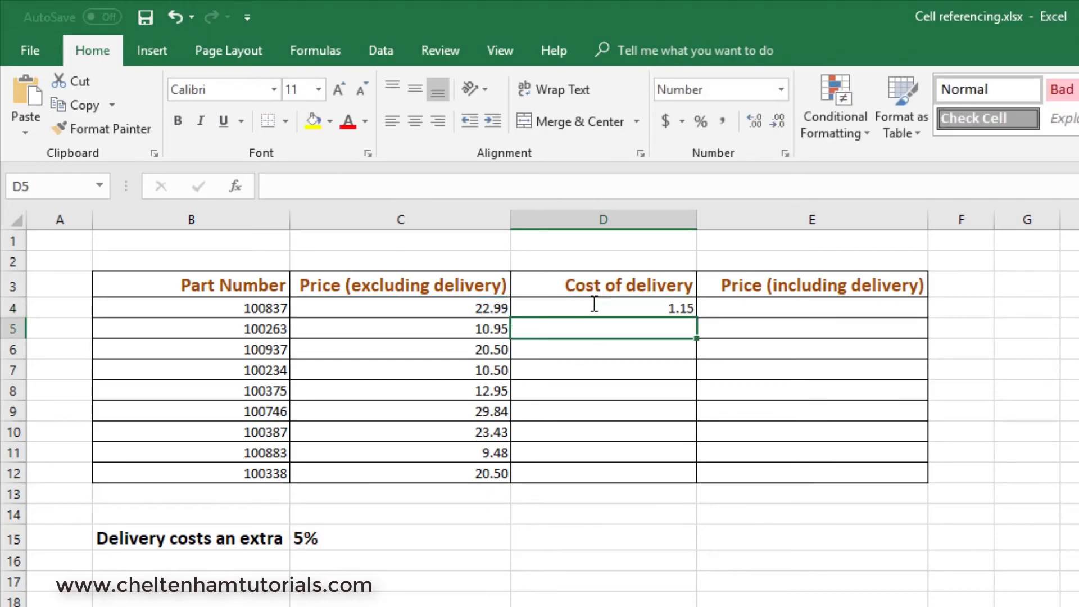
Step: Fill the absolute-reference Cost of delivery formula from cell D4 down to D12
click(592, 304)
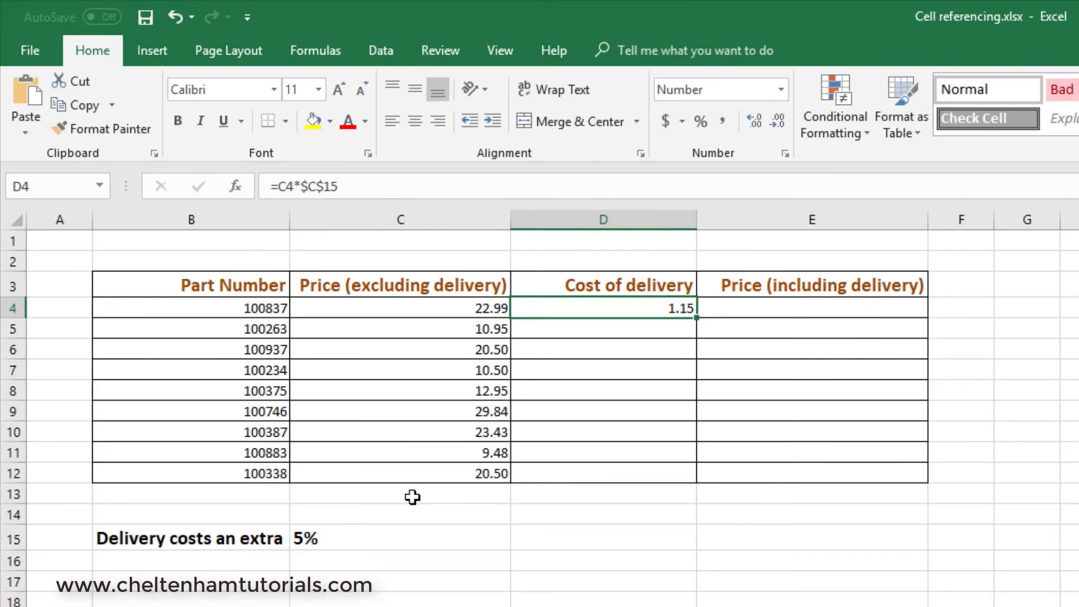
drag(697, 353, 691, 489)
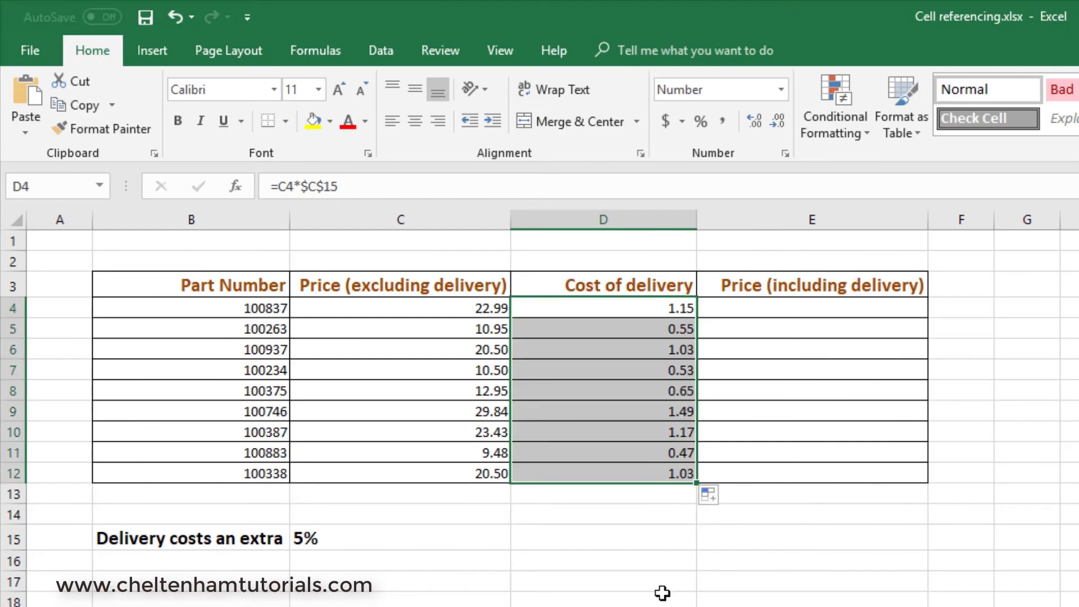
click(661, 595)
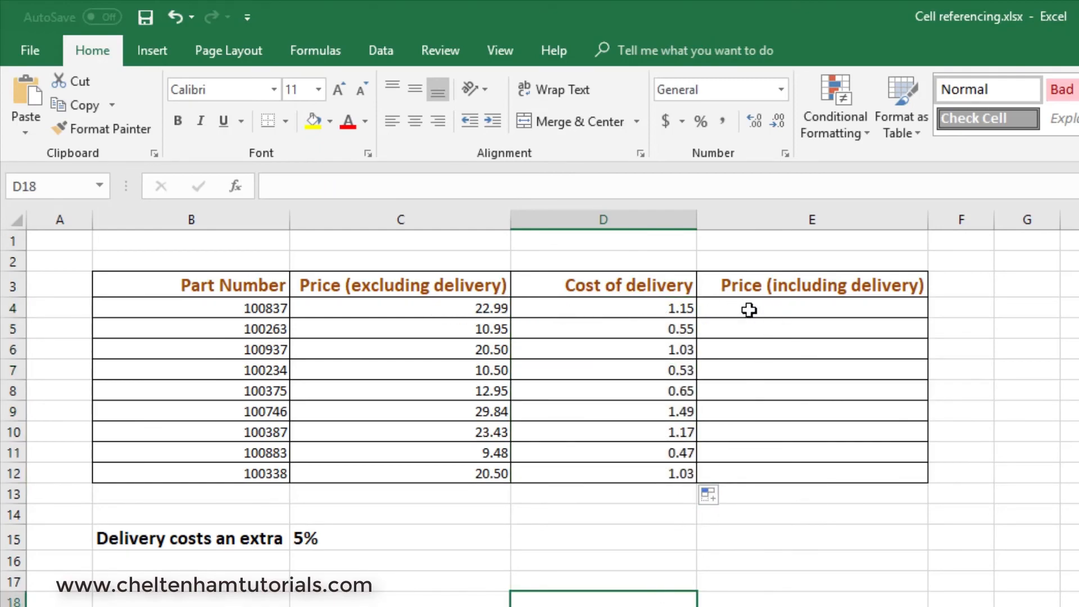
Step: Enter the formula =C4+D4 in cell E4 to calculate the first part's price including delivery
click(772, 307)
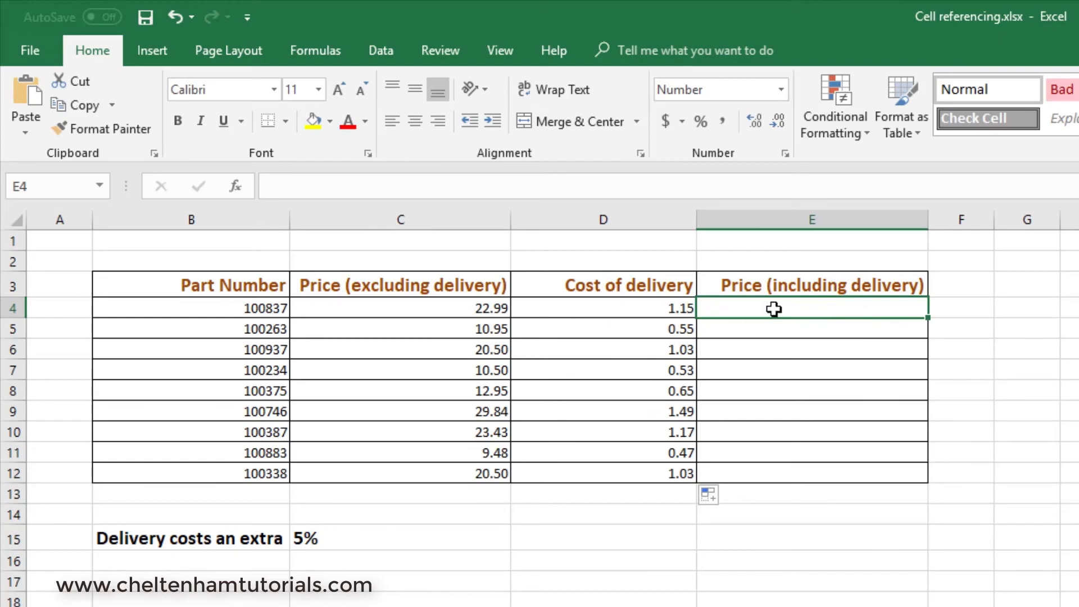
text(=)
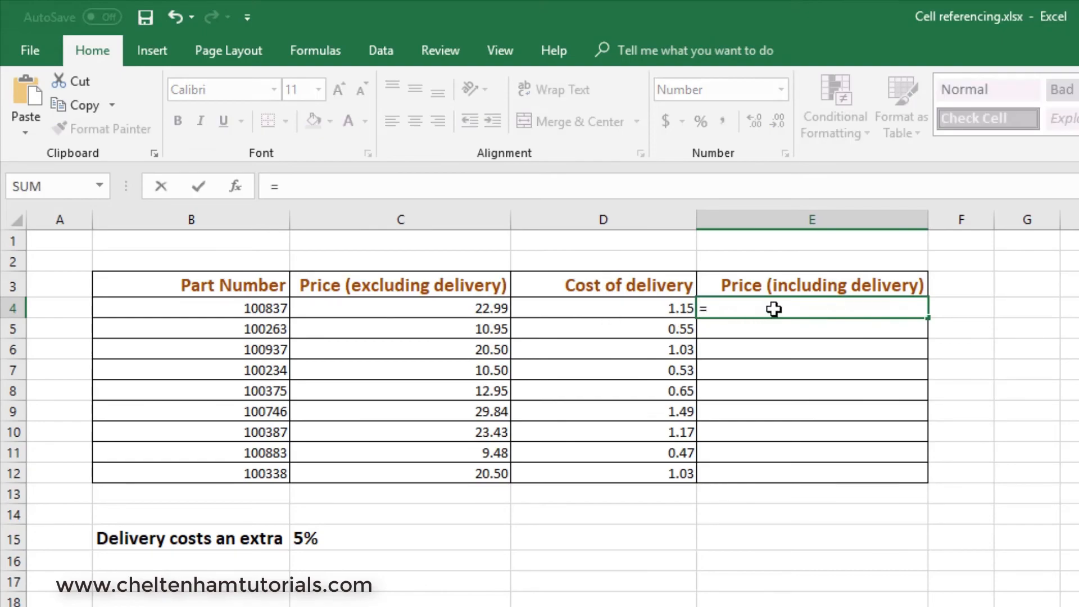
click(463, 308)
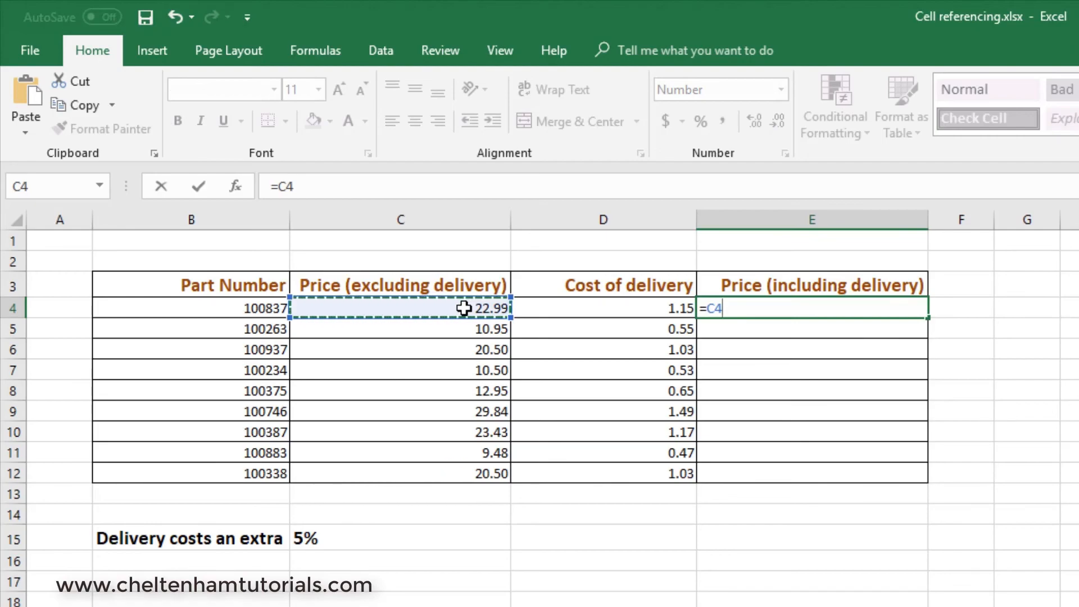
text(+)
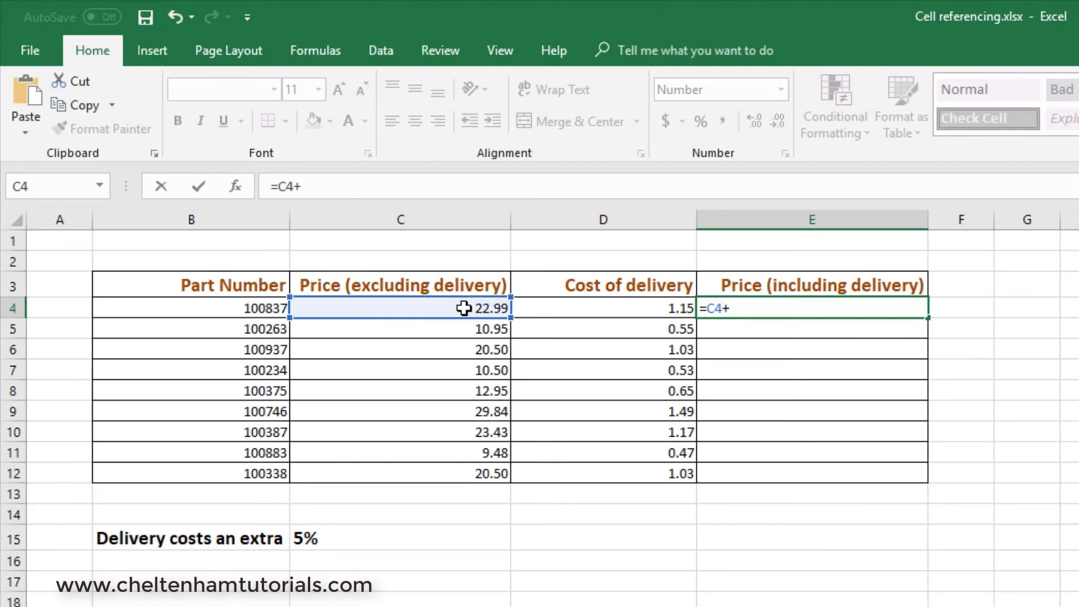
click(546, 309)
key(Return)
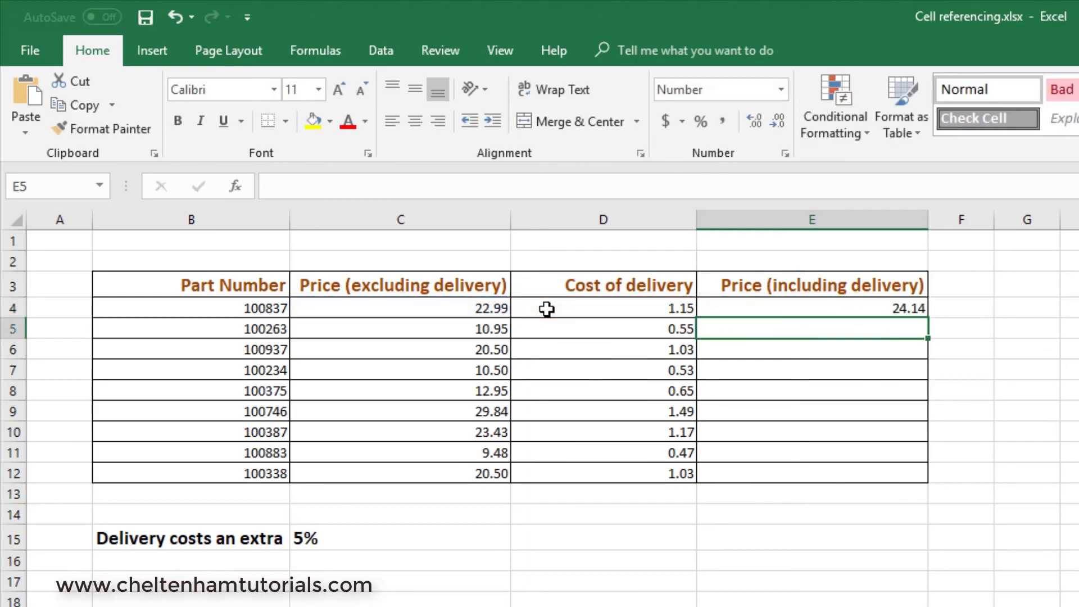
Step: Fill the Price (including delivery) formula from cell E4 down to E12
click(796, 306)
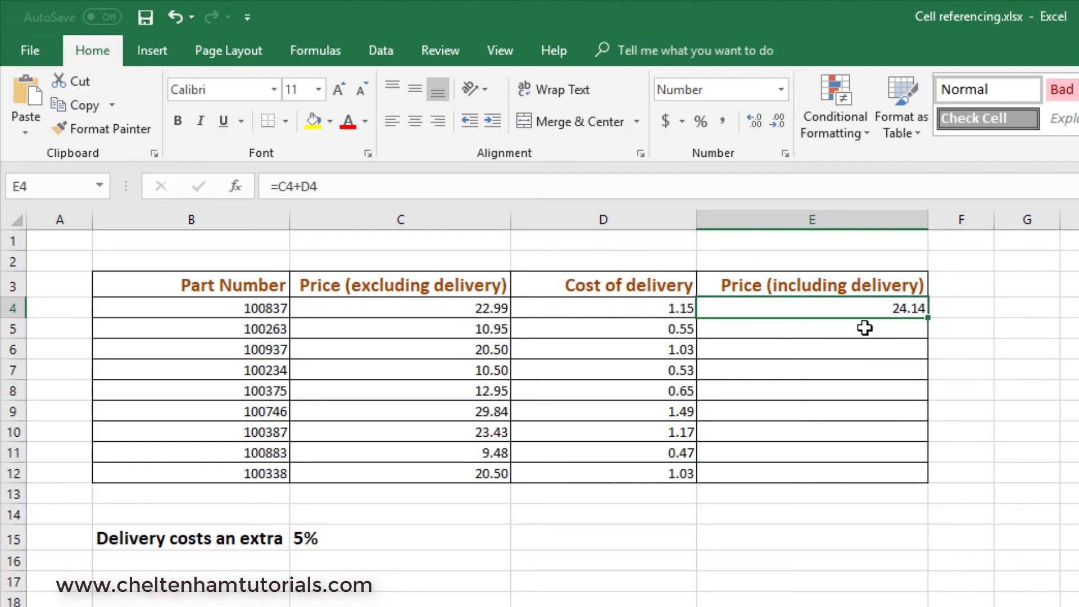
drag(928, 317, 926, 482)
click(903, 575)
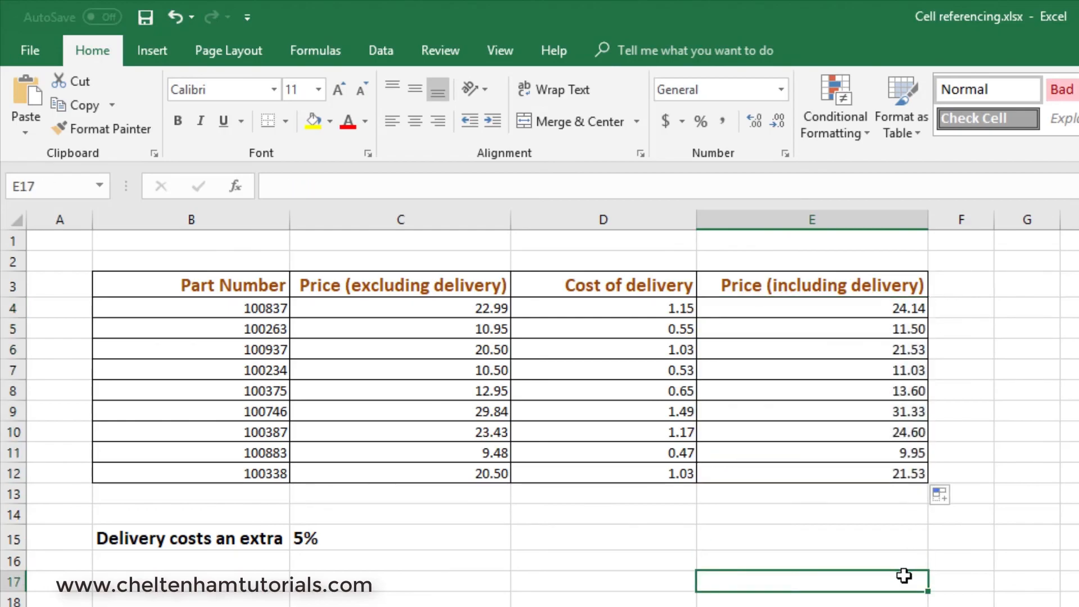